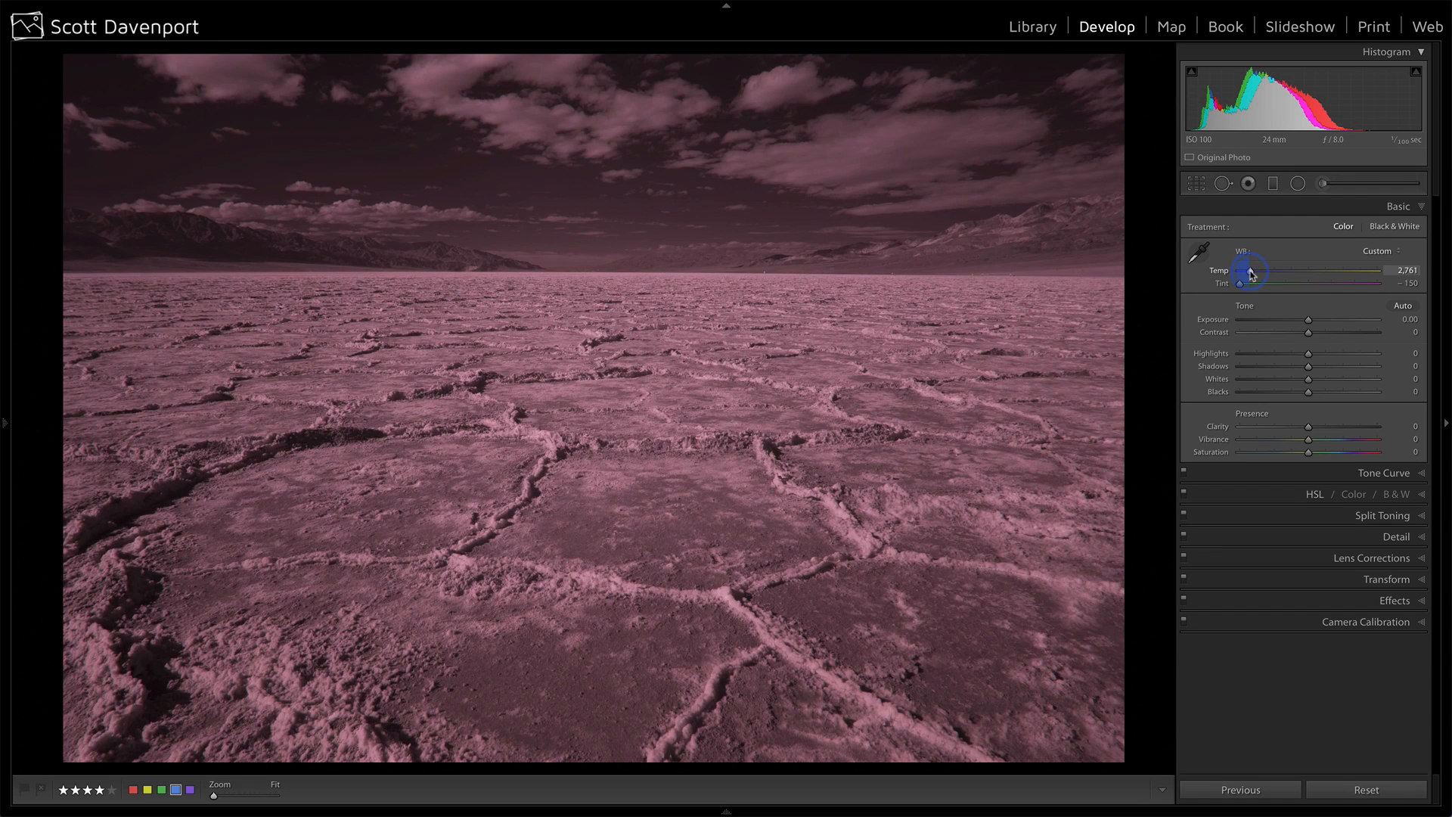
# Lower the photo's white balance temperature to 2,000.
pyautogui.moveTo(1259, 275); pyautogui.dragTo(1231, 285)
pyautogui.click(1242, 285)
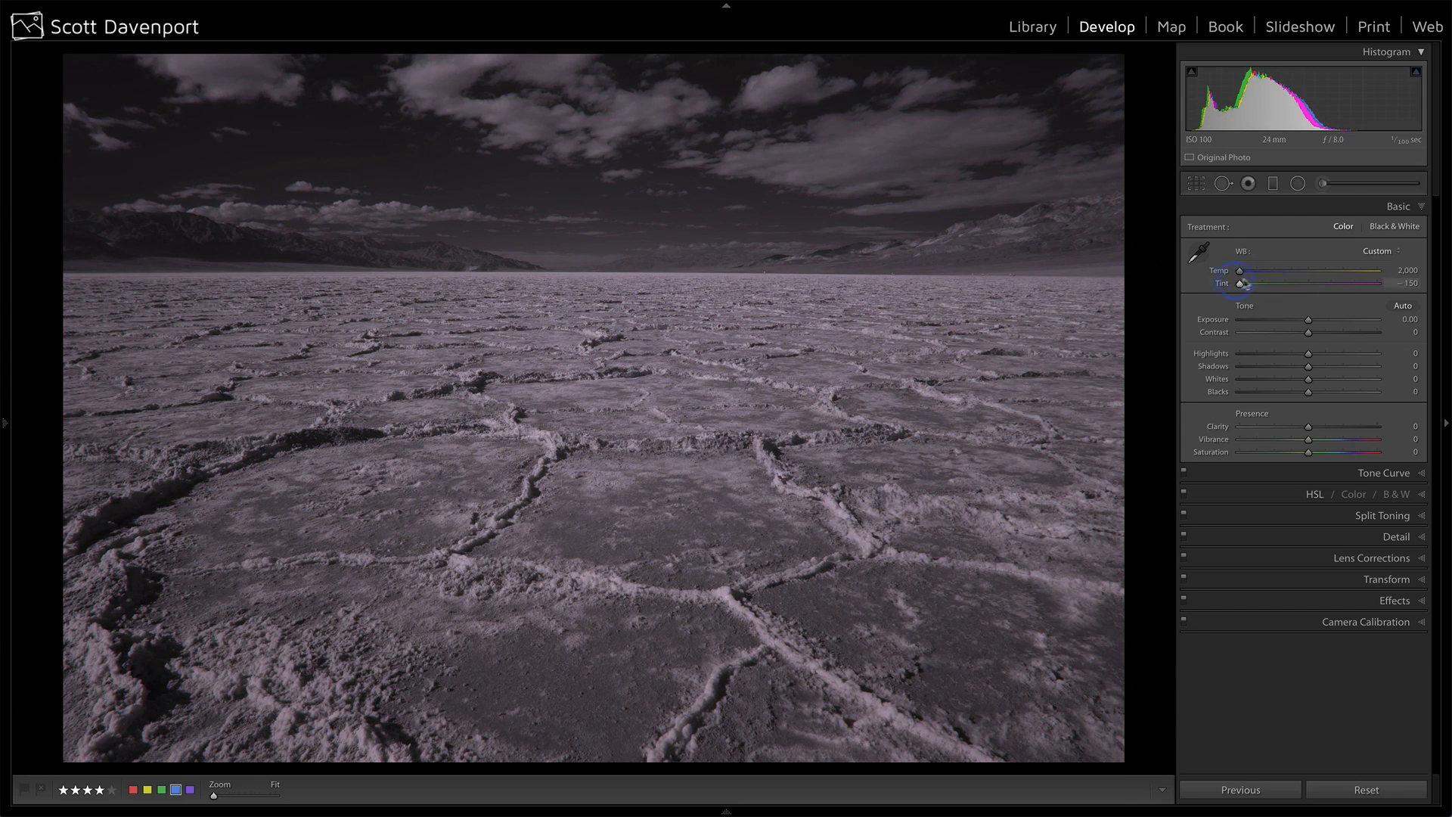
# Try the Daylight and Cloudy white balance presets, and return the photo to As Shot.
pyautogui.click(1368, 253)
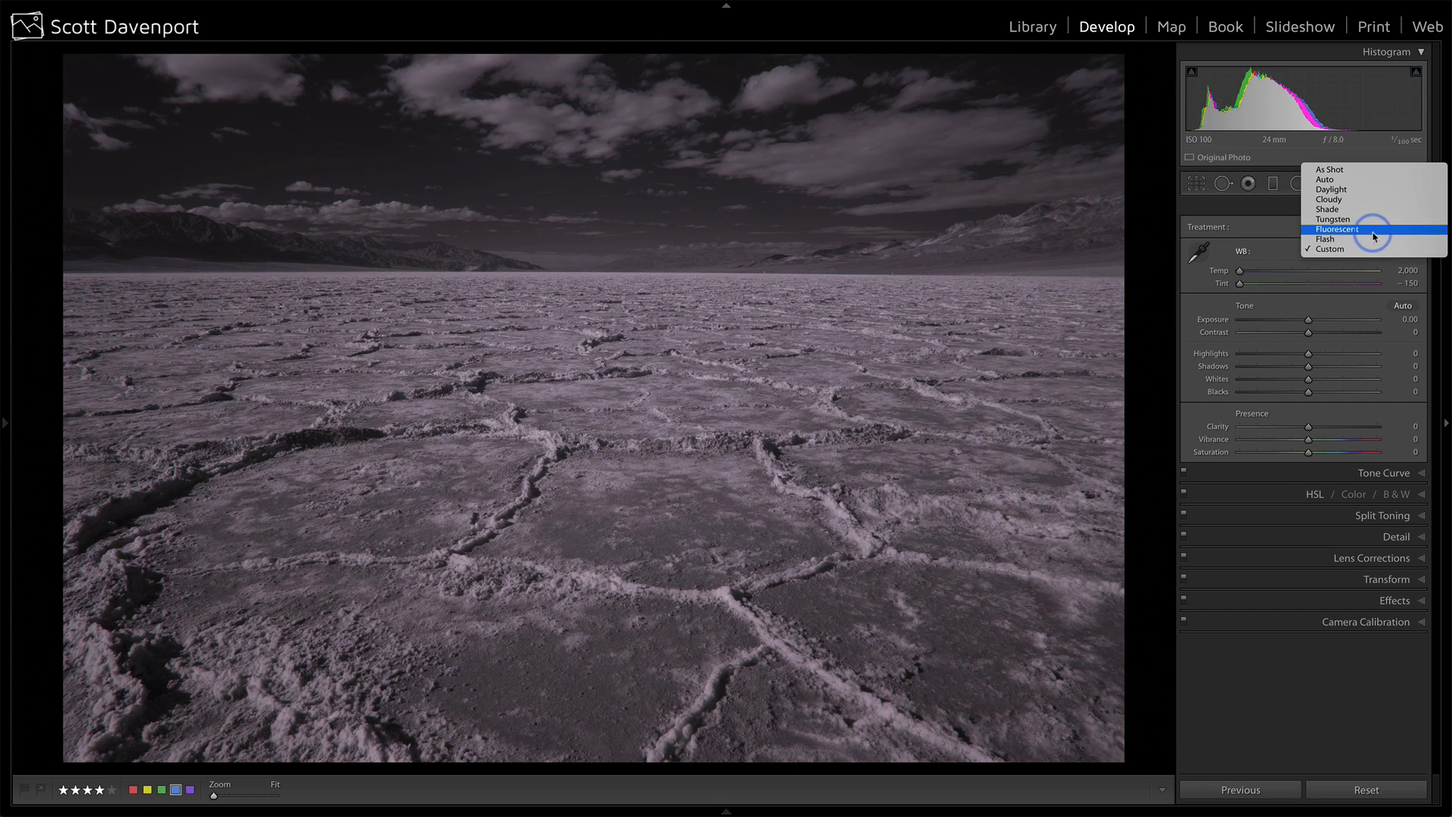
pyautogui.click(1372, 195)
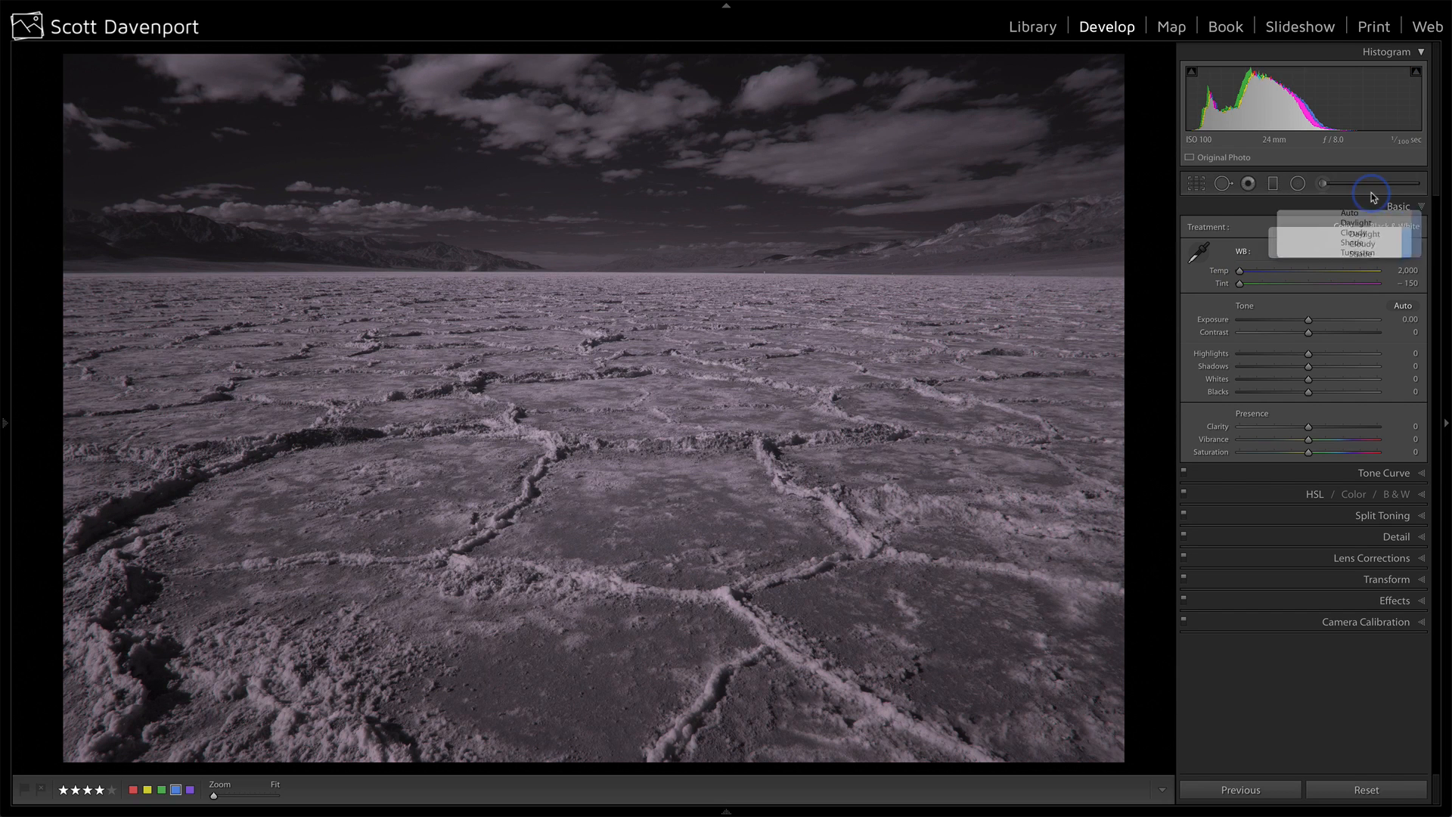
pyautogui.click(1375, 254)
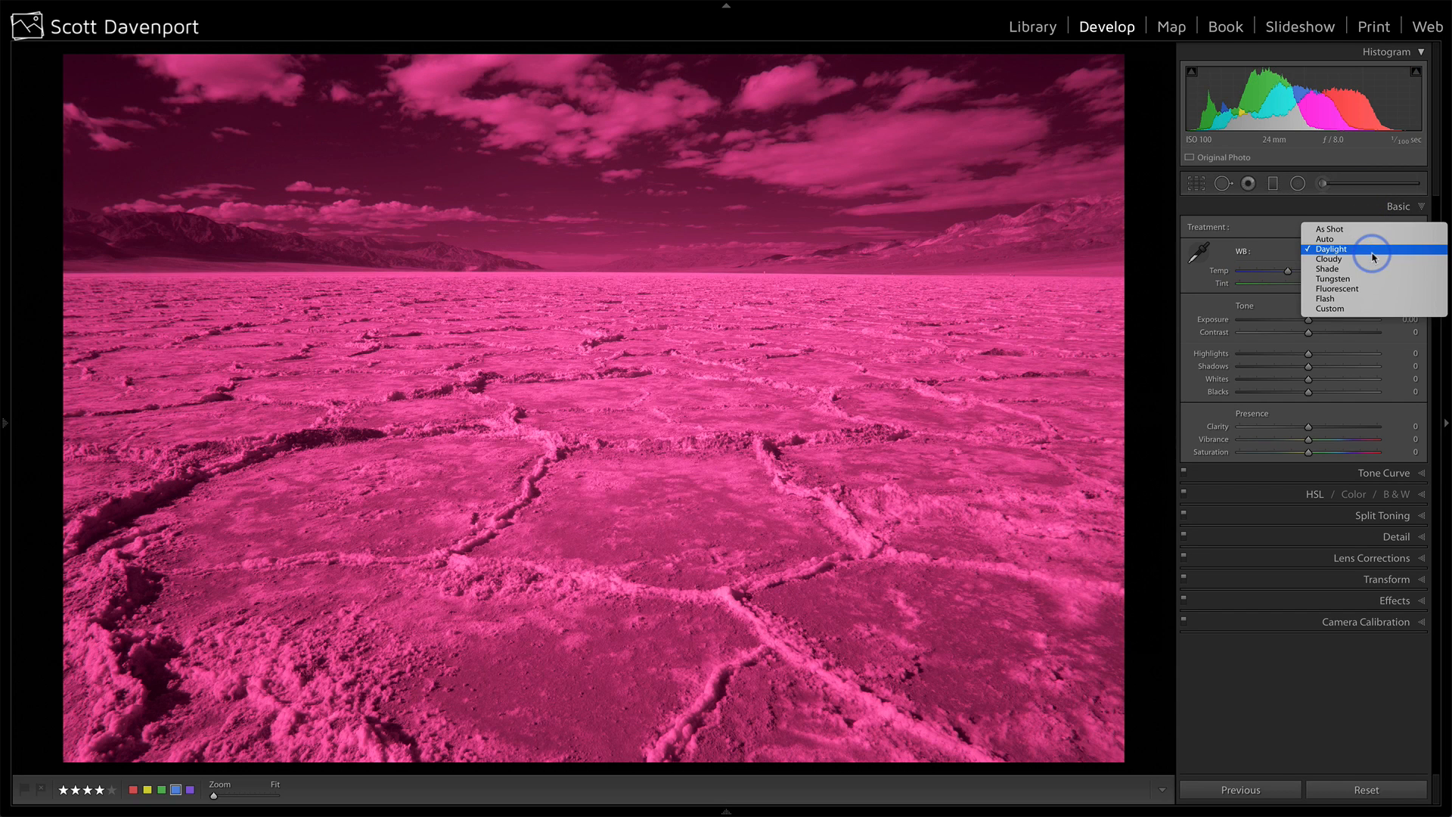
pyautogui.click(1369, 262)
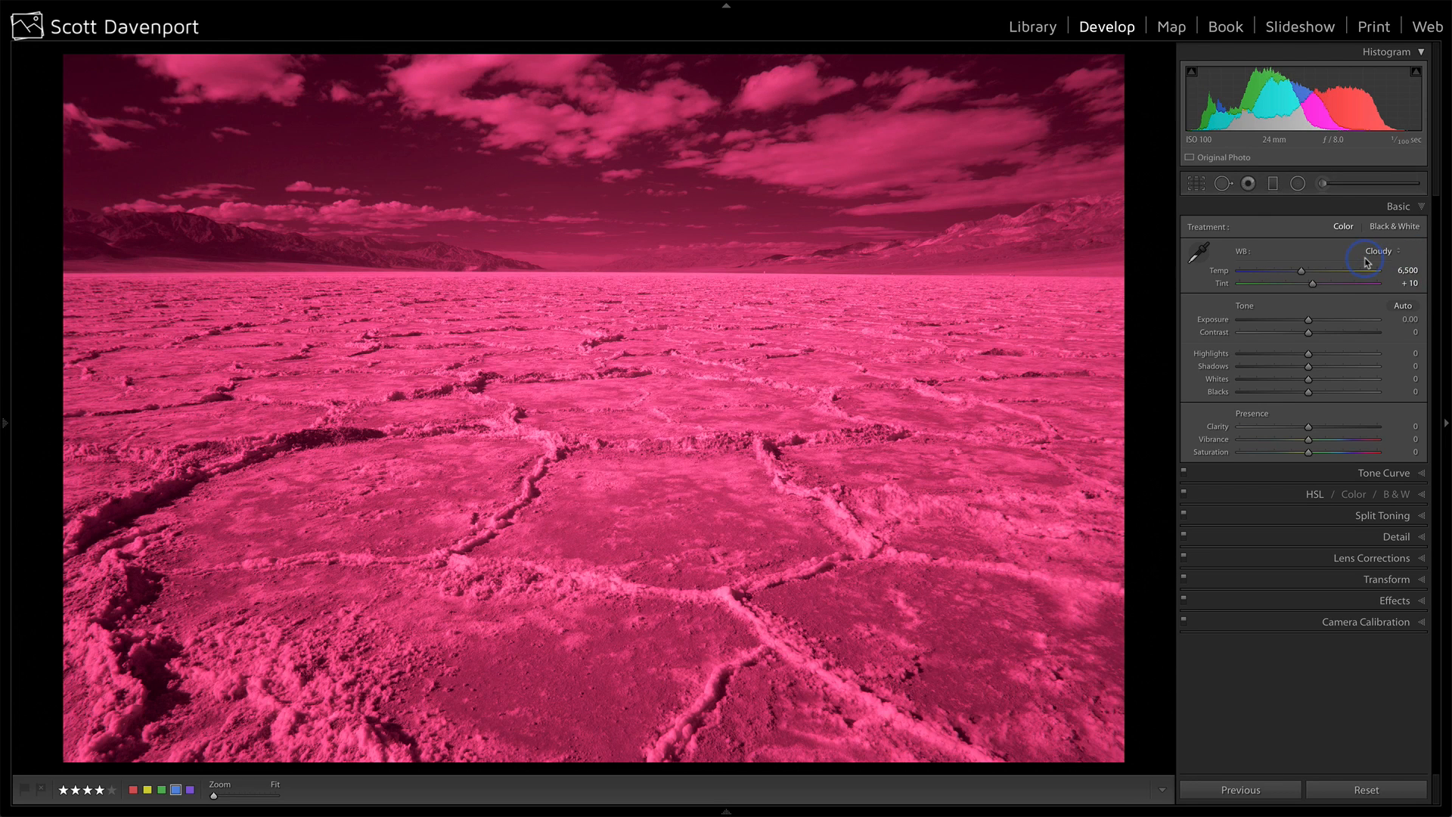
pyautogui.click(1376, 251)
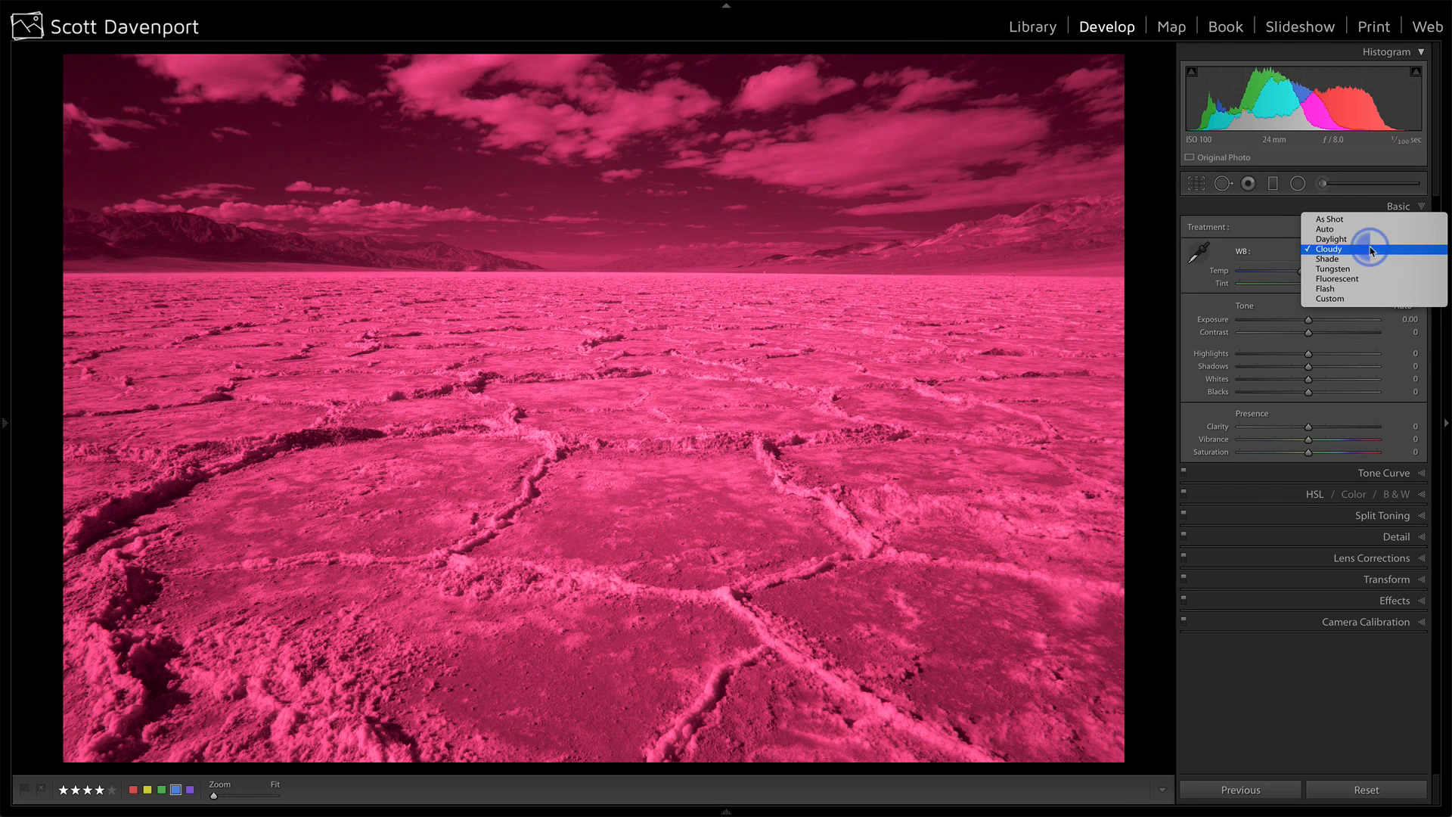
pyautogui.click(1354, 212)
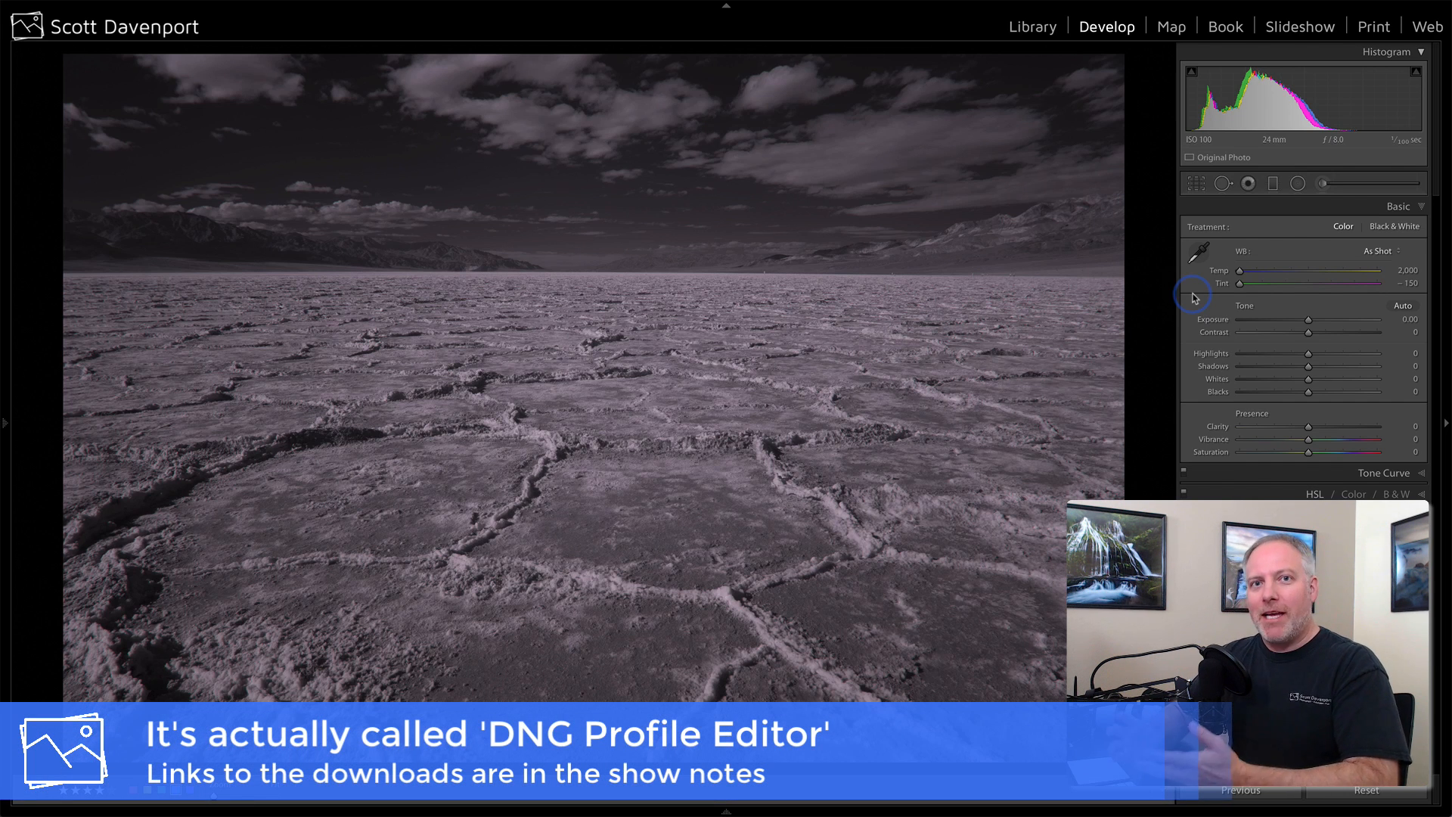
# Export the salt flats photo as a DNG for use in DNG Profile Editor.
pyautogui.rightClick(512, 191)
pyautogui.moveTo(586, 533)
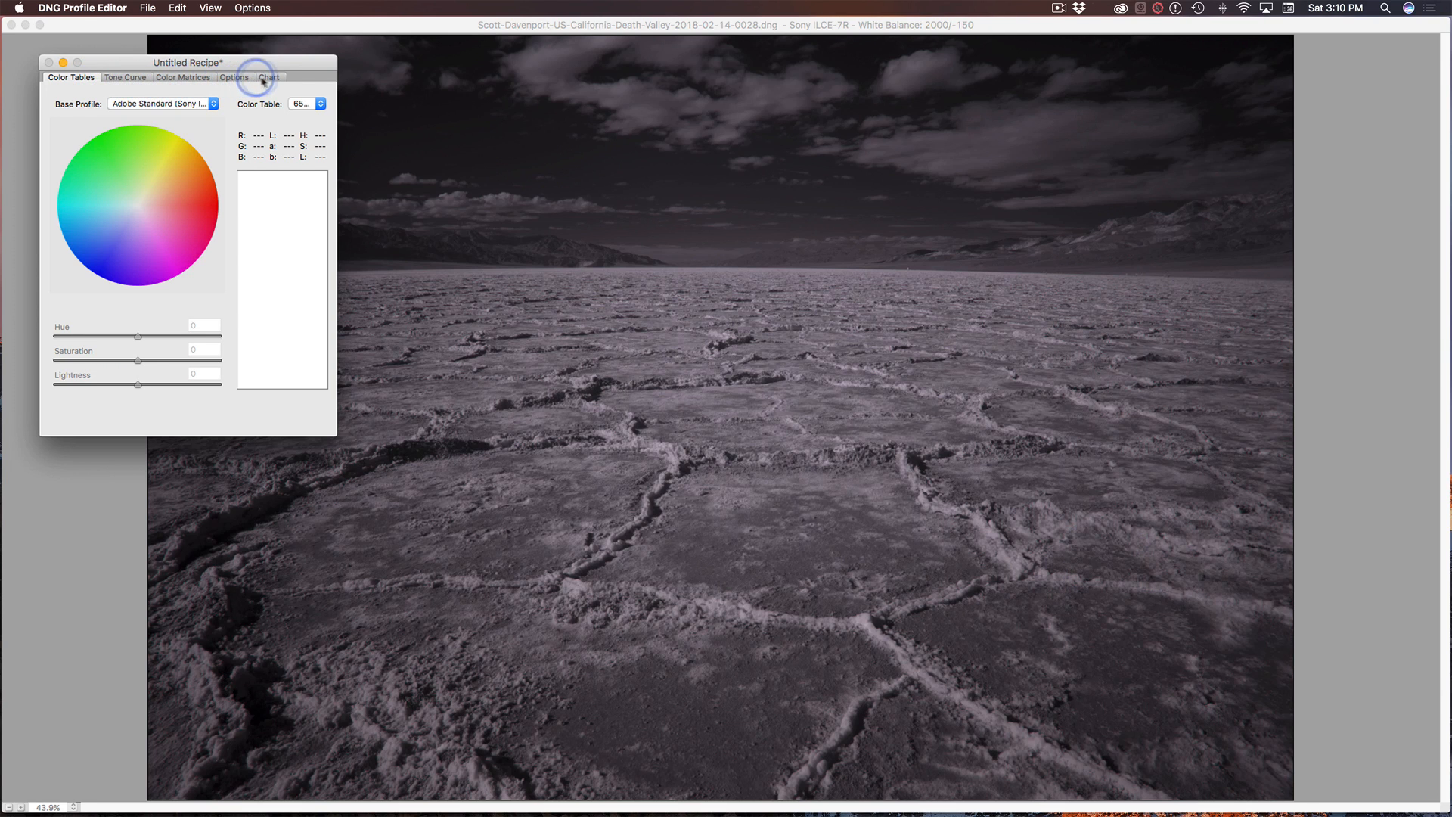
# In DNG Profile Editor, look over the recipe's Tone Curve, Color Matrices, Options and Chart settings.
pyautogui.click(125, 78)
pyautogui.click(172, 78)
pyautogui.click(241, 78)
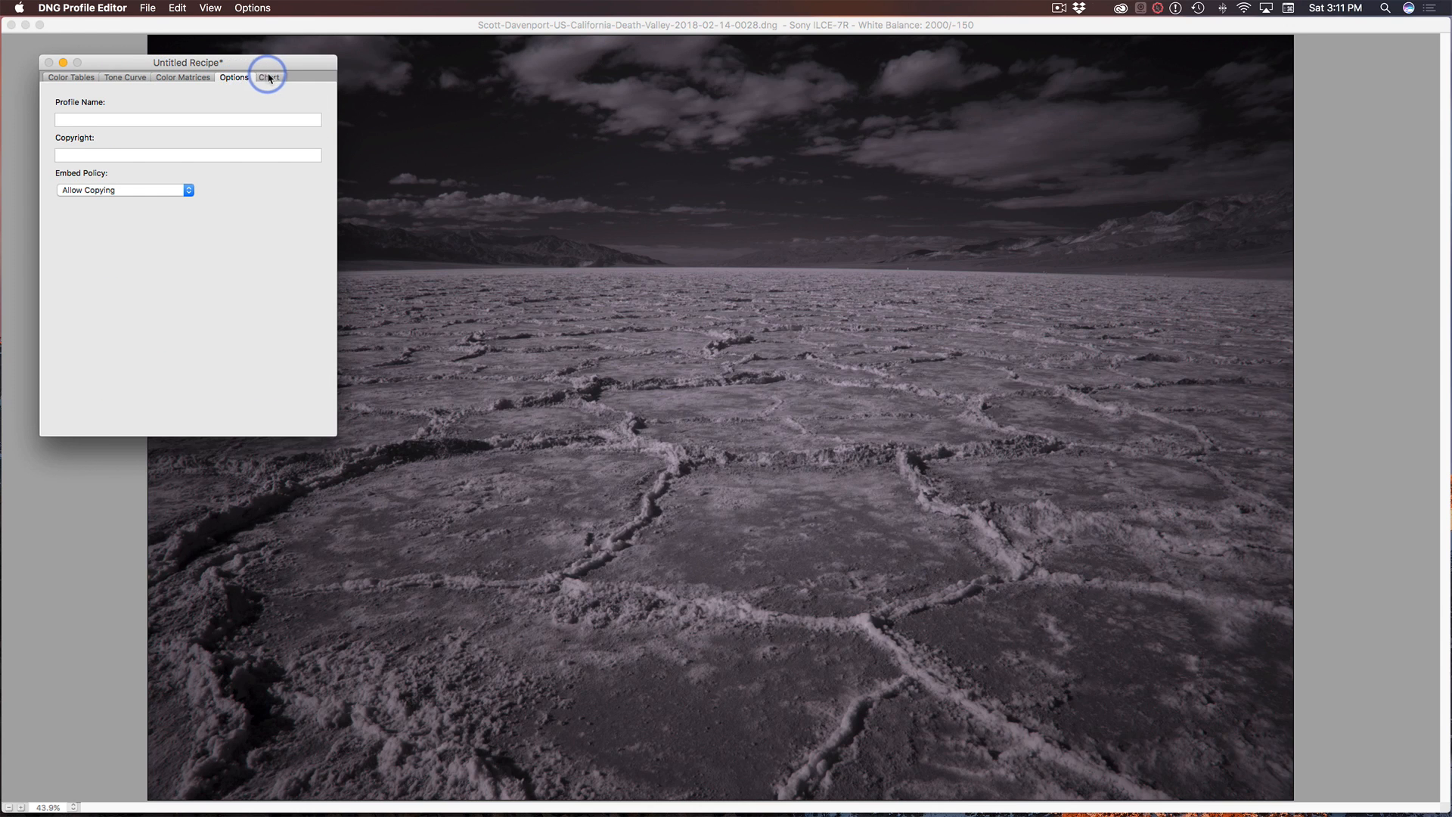
pyautogui.click(270, 78)
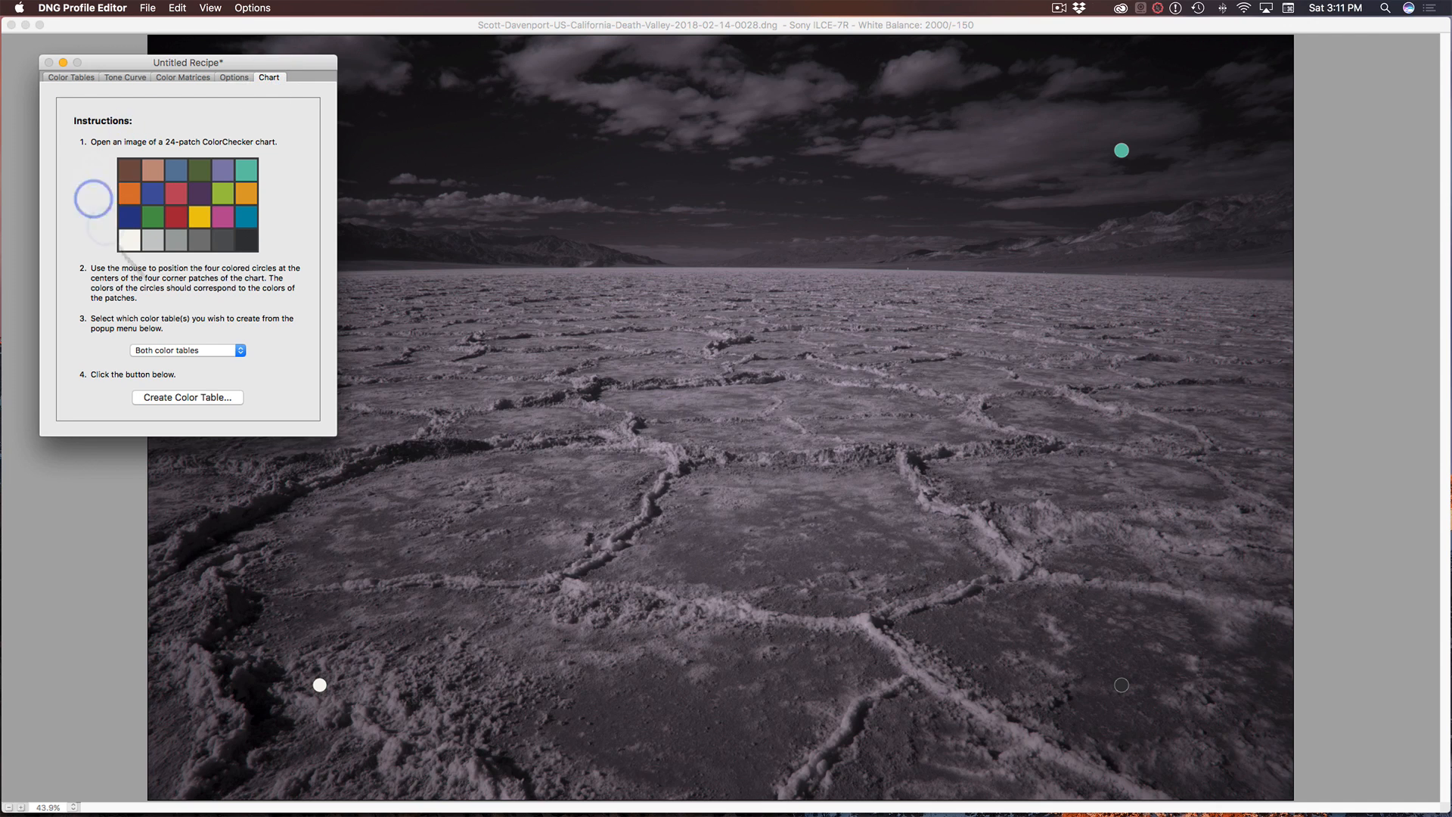
pyautogui.click(122, 79)
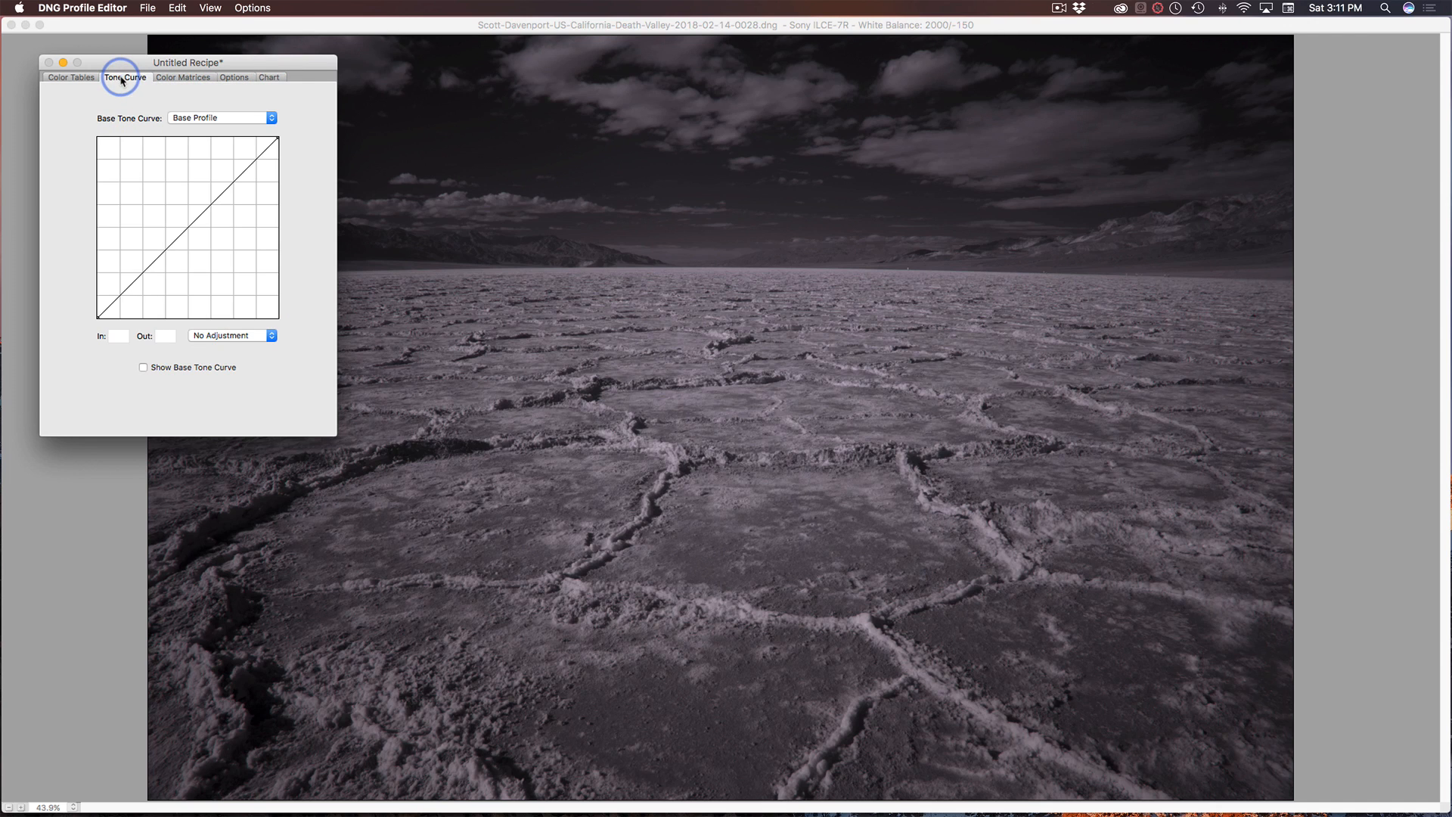
# Set the recipe's White Balance Calibration temperature to -85 in the color matrices.
pyautogui.click(177, 79)
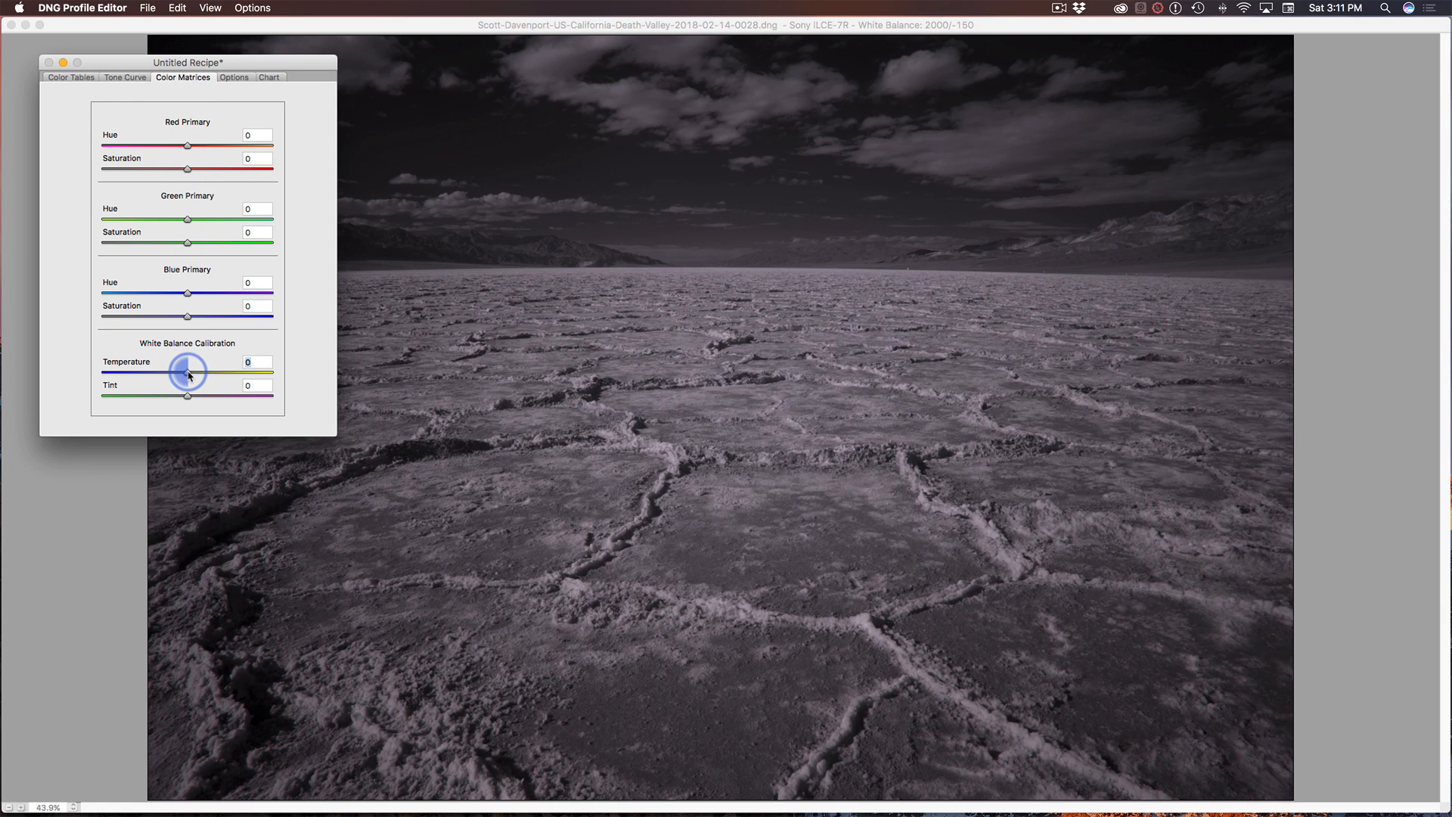
pyautogui.moveTo(189, 373); pyautogui.dragTo(98, 376)
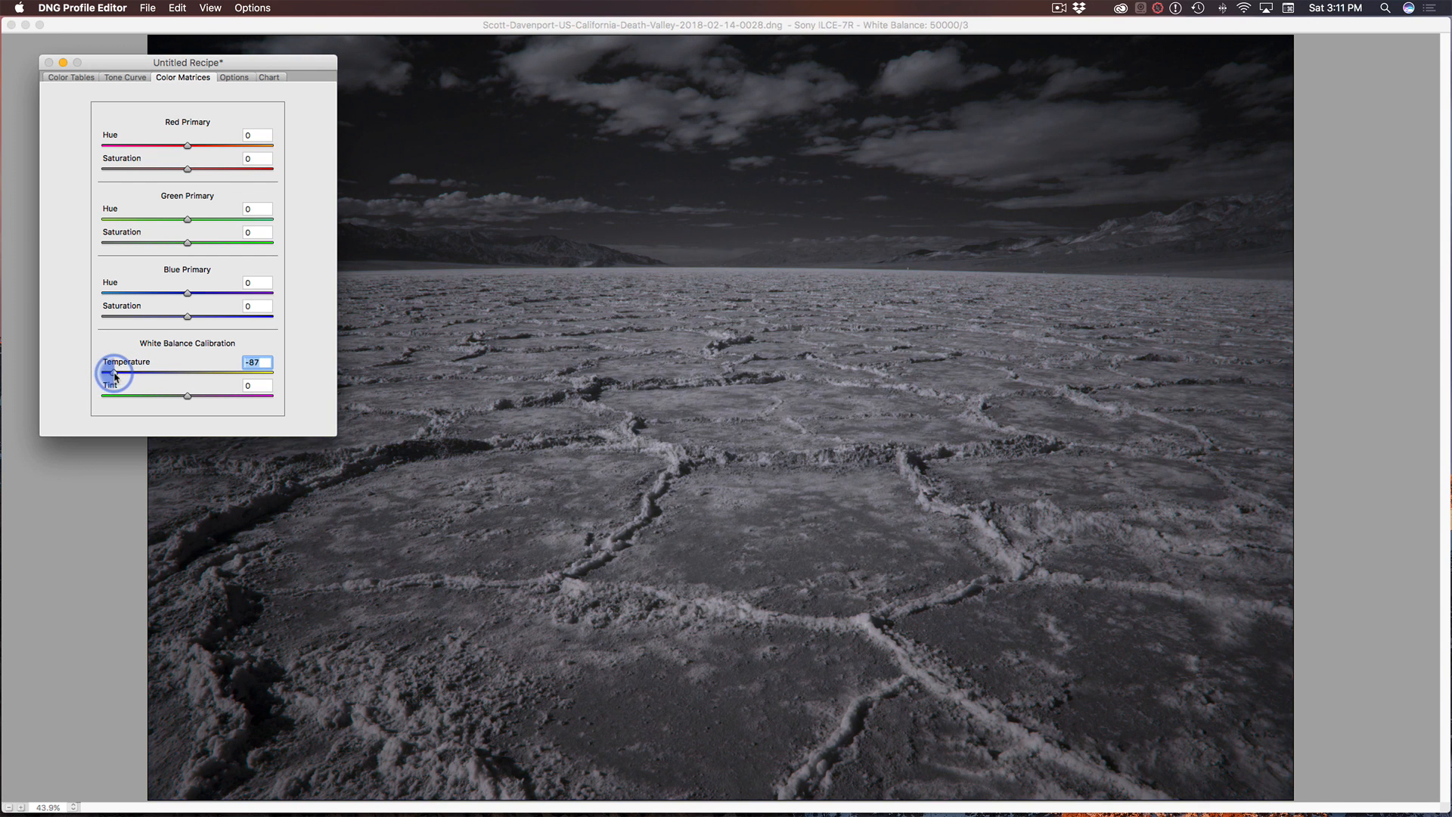
pyautogui.moveTo(115, 376); pyautogui.dragTo(116, 376)
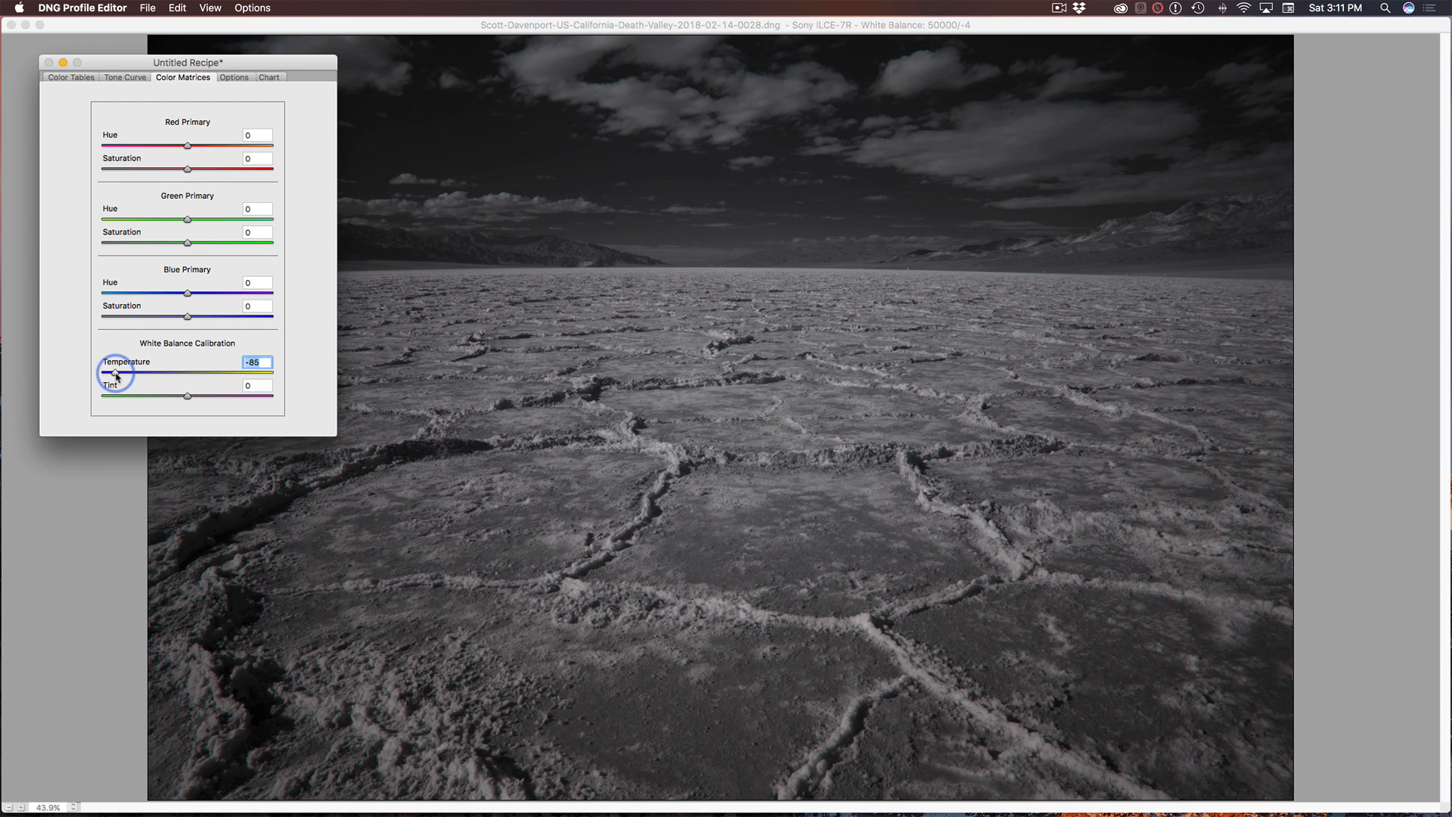
# Check the save name and folder offered for exporting the Sony ILCE-7R profile, and cancel the export.
pyautogui.click(148, 8)
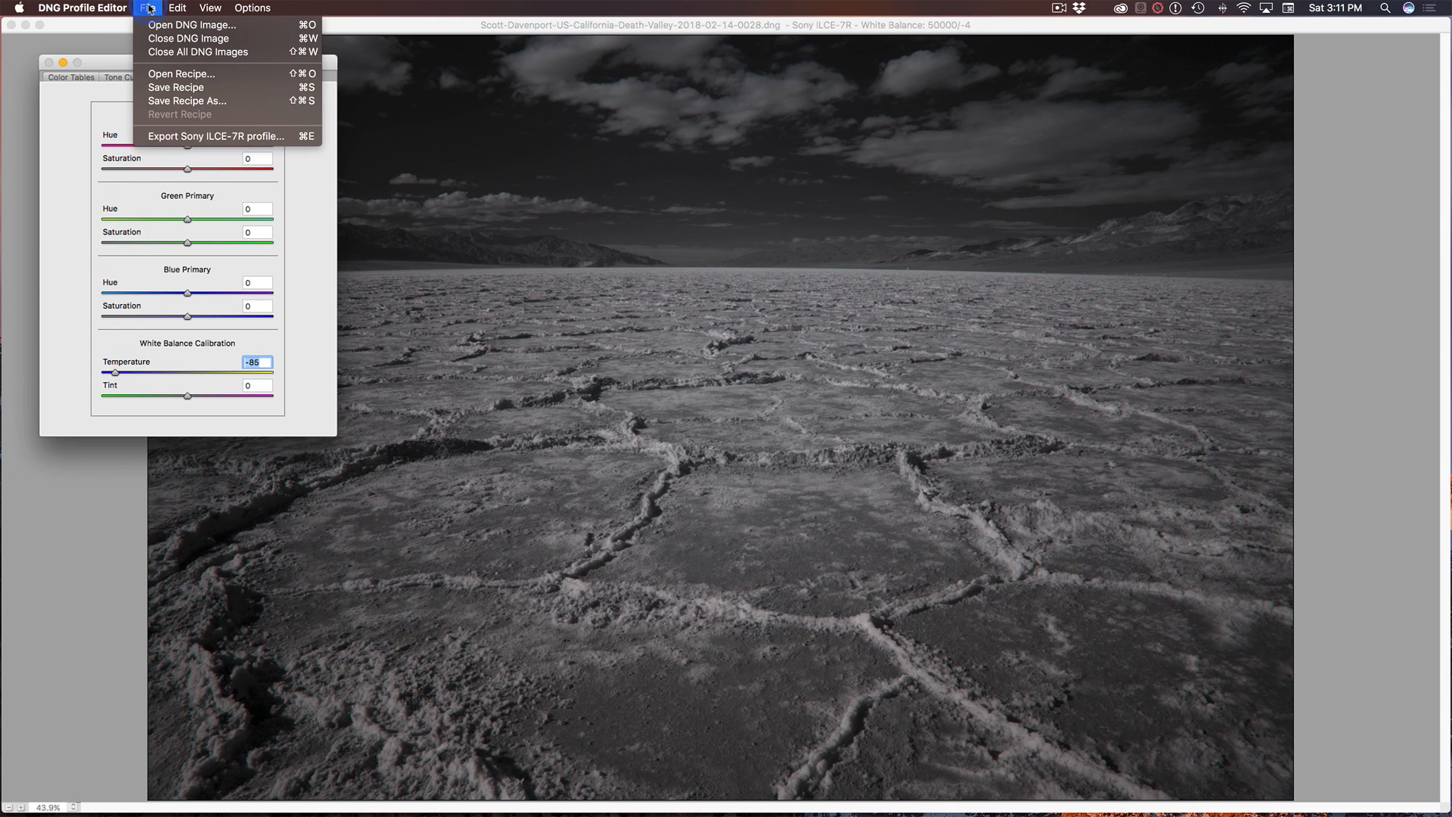
pyautogui.click(170, 141)
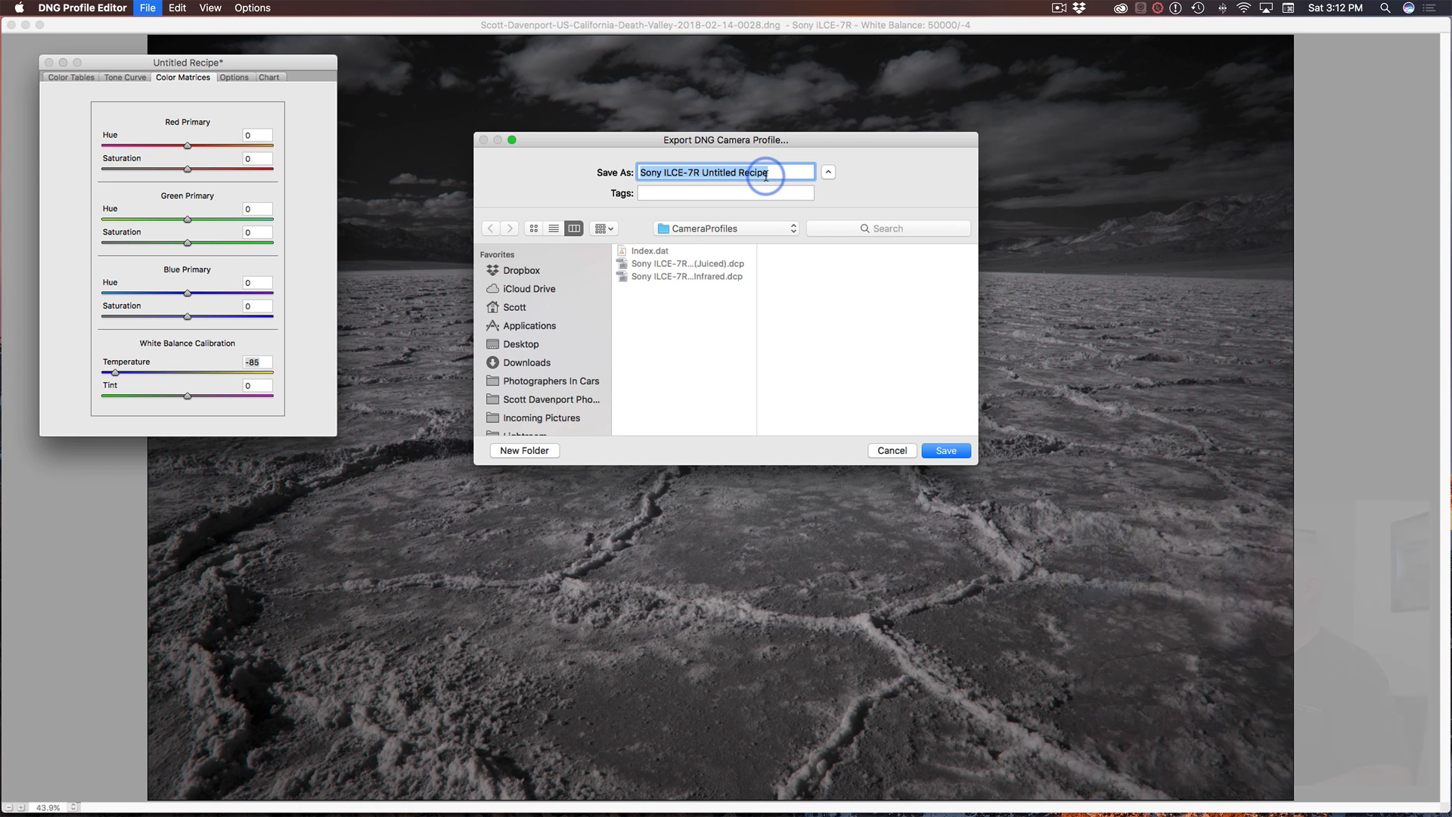
pyautogui.click(891, 452)
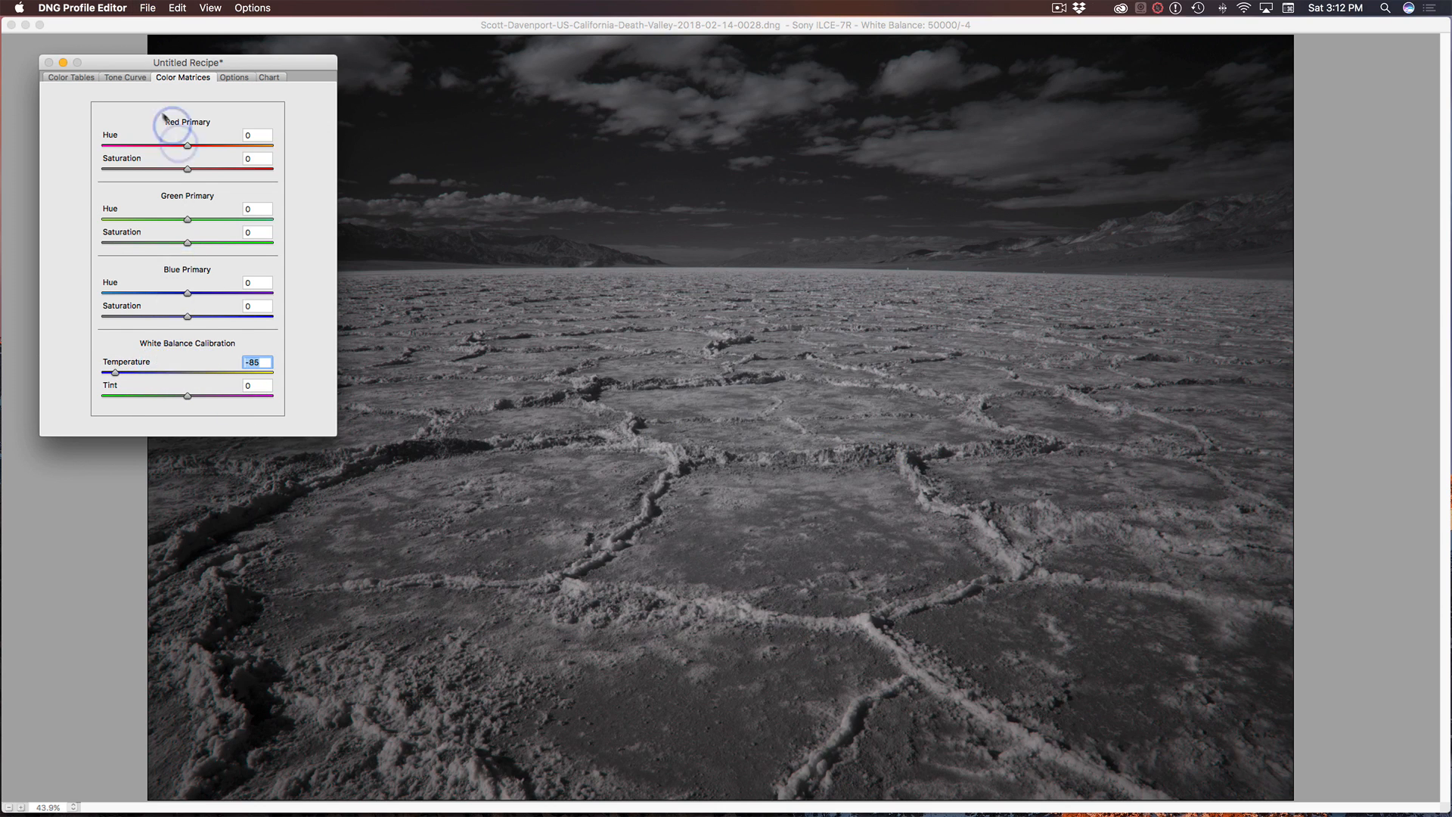
# Shape the recipe's tone curve into an S with points at In 66, Out 55 and In 176, Out 212.
pyautogui.click(125, 78)
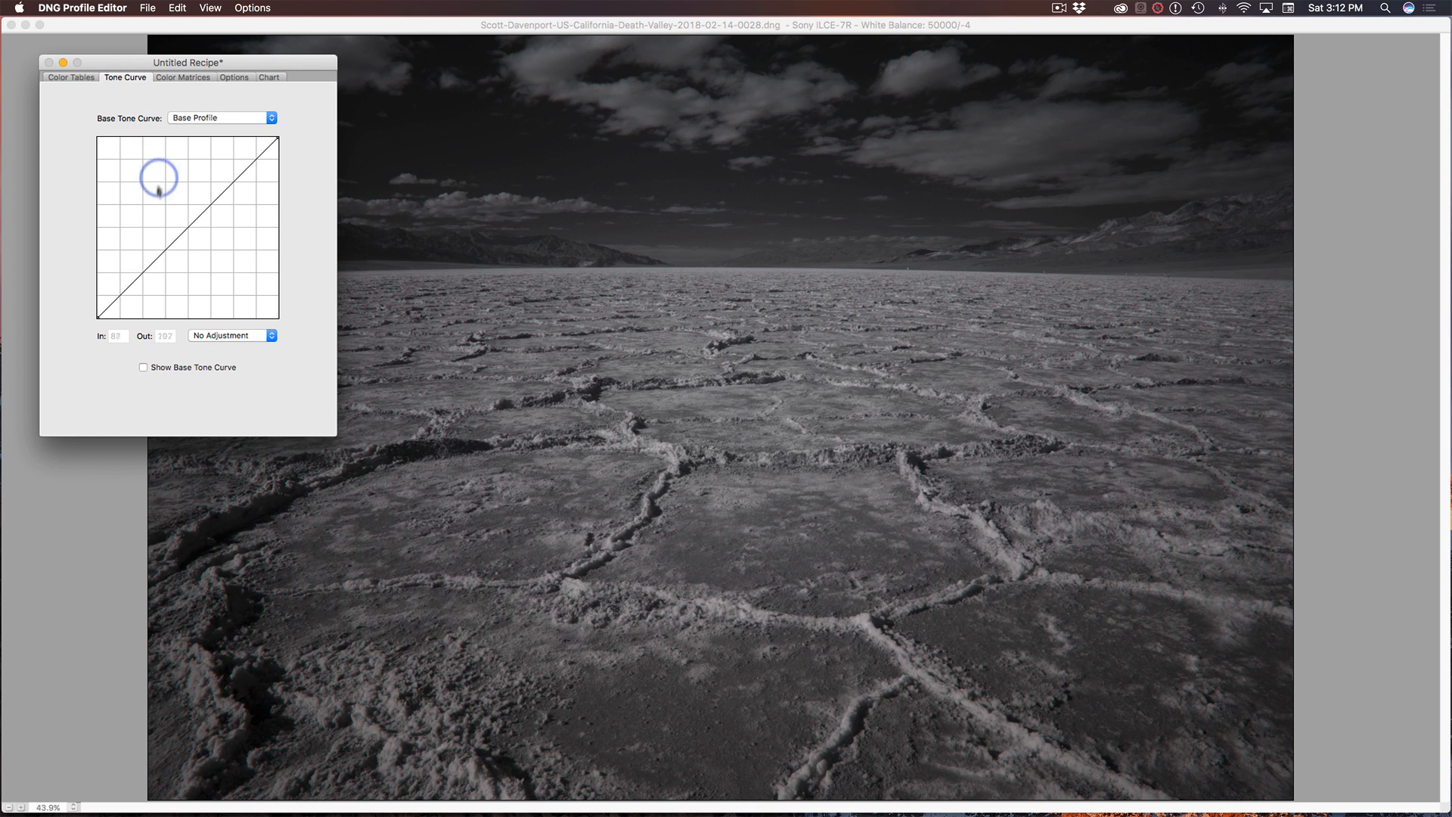
pyautogui.moveTo(143, 270); pyautogui.dragTo(144, 276)
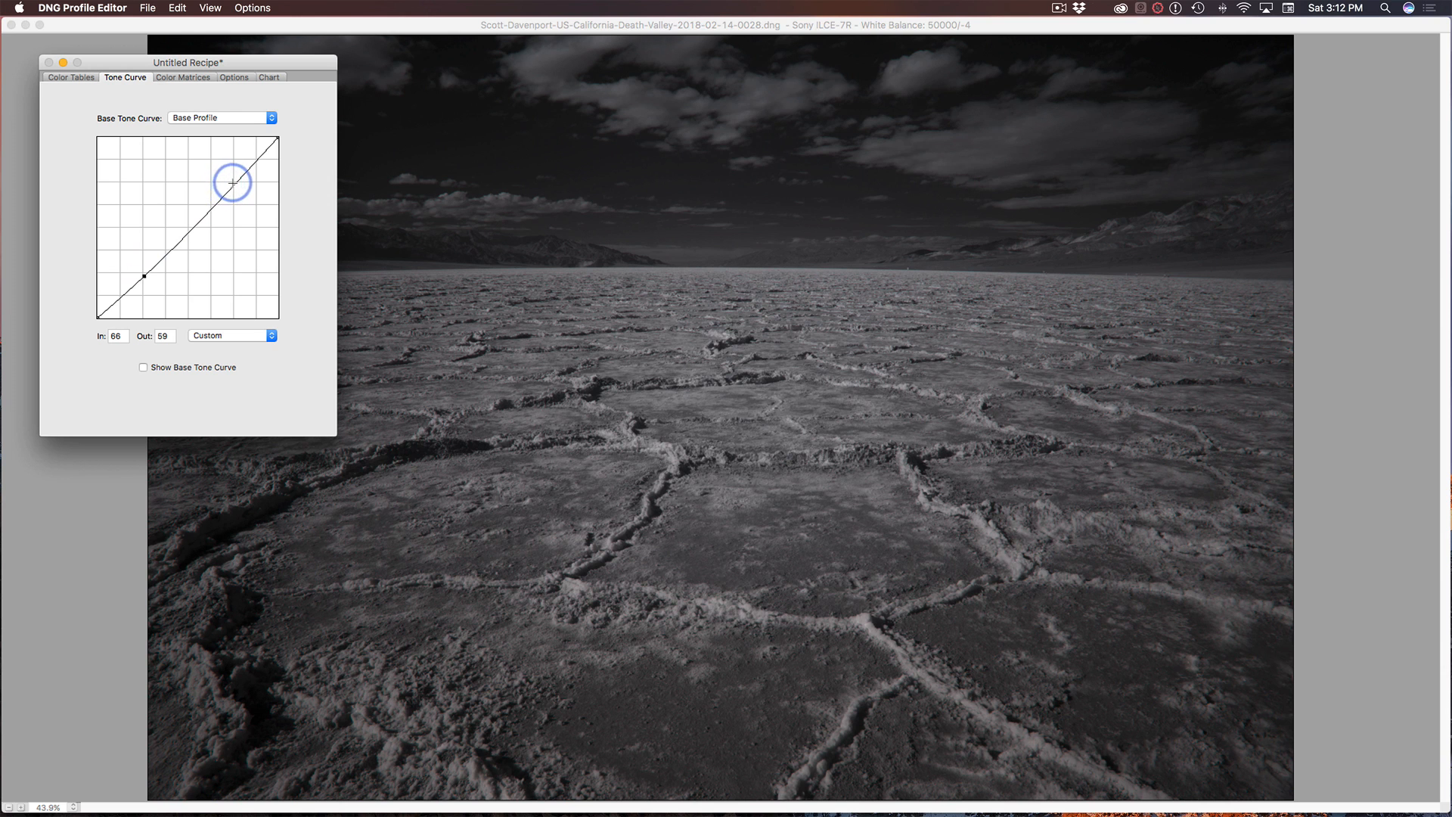
pyautogui.moveTo(228, 180); pyautogui.dragTo(221, 168)
pyautogui.click(146, 271)
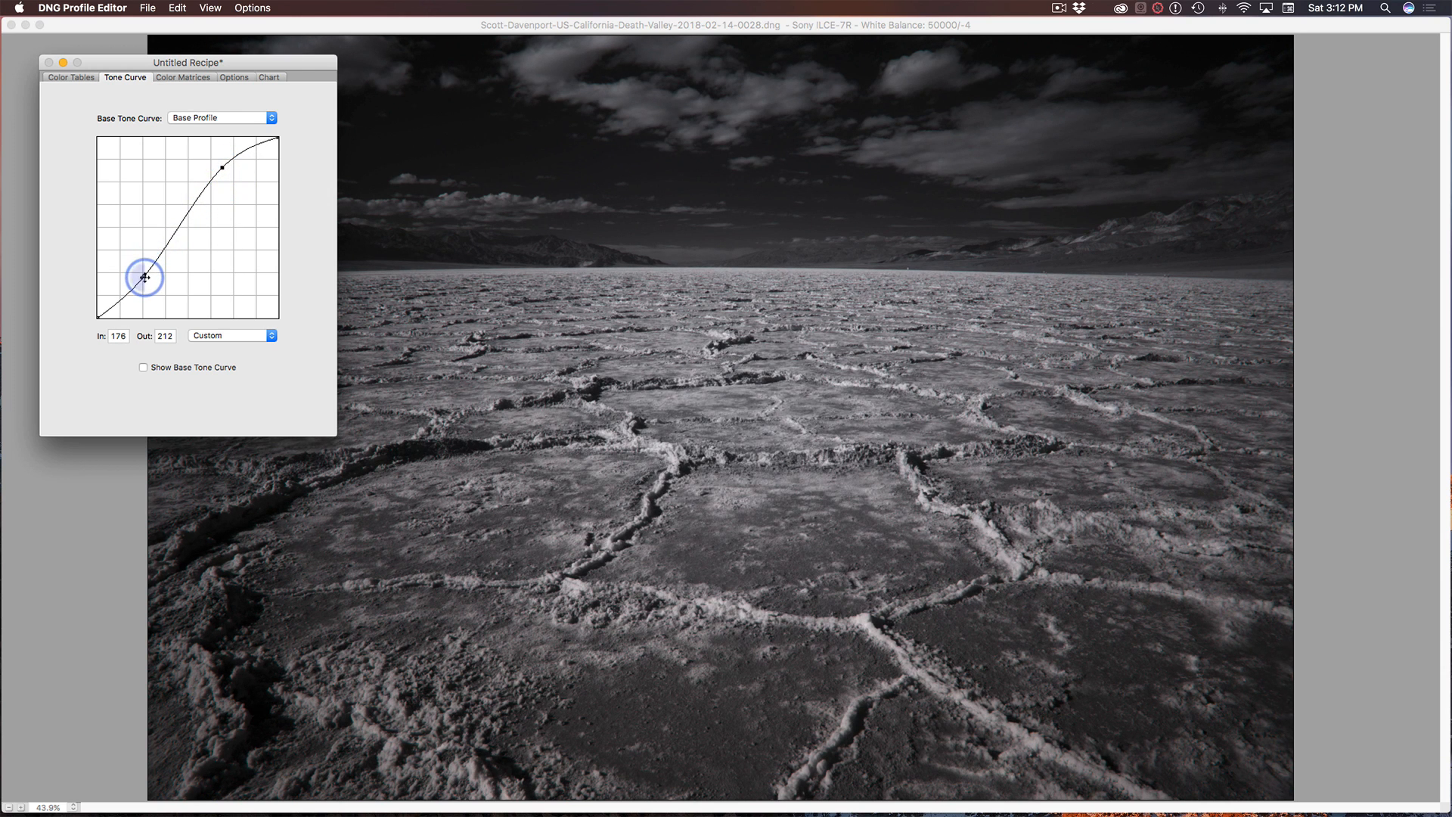
pyautogui.moveTo(144, 278); pyautogui.dragTo(145, 279)
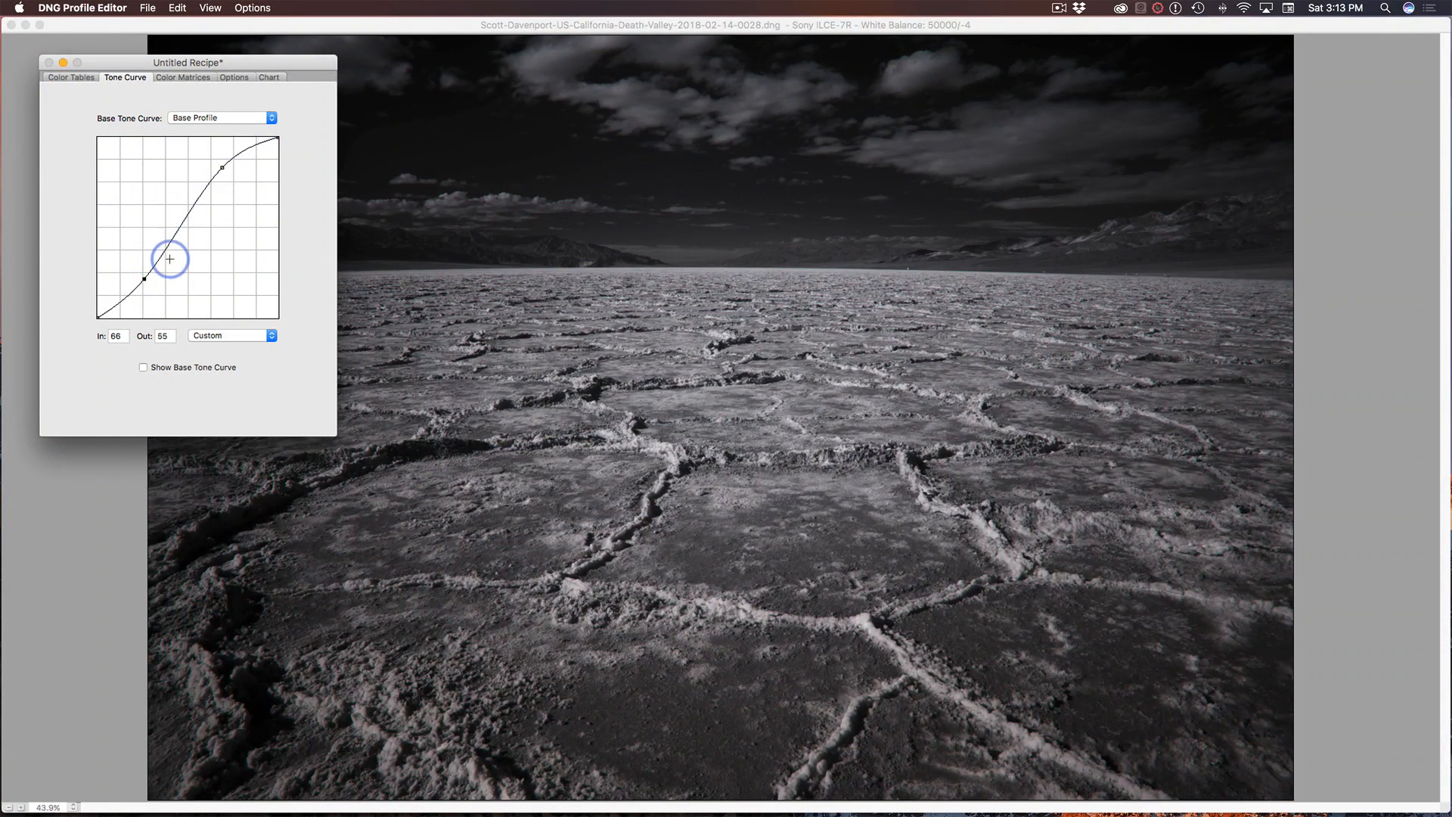
pyautogui.click(148, 9)
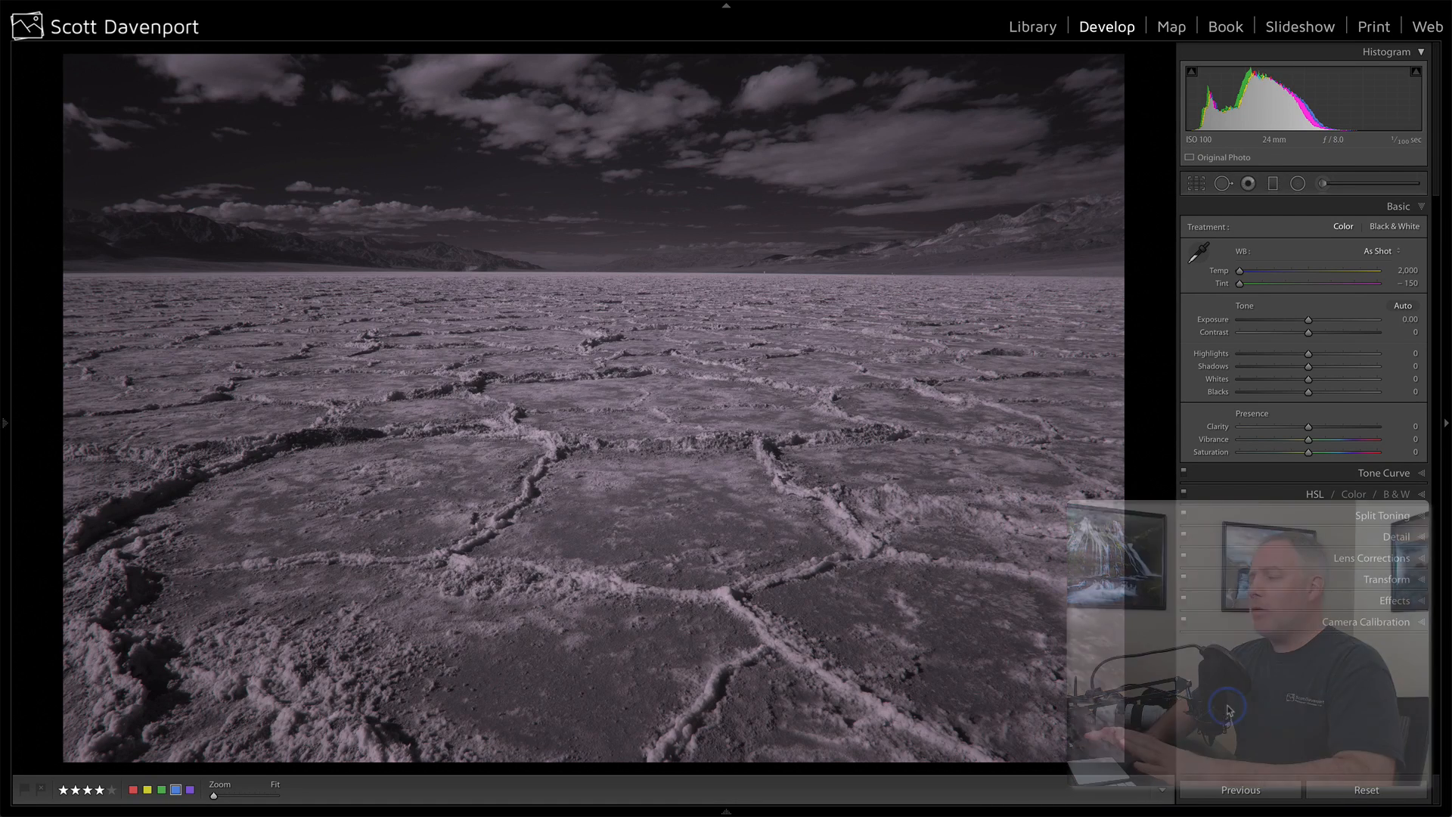
# In Lightroom, set the photo's camera calibration profile to Sony A7R Deep B&W Infrared.
pyautogui.click(1371, 623)
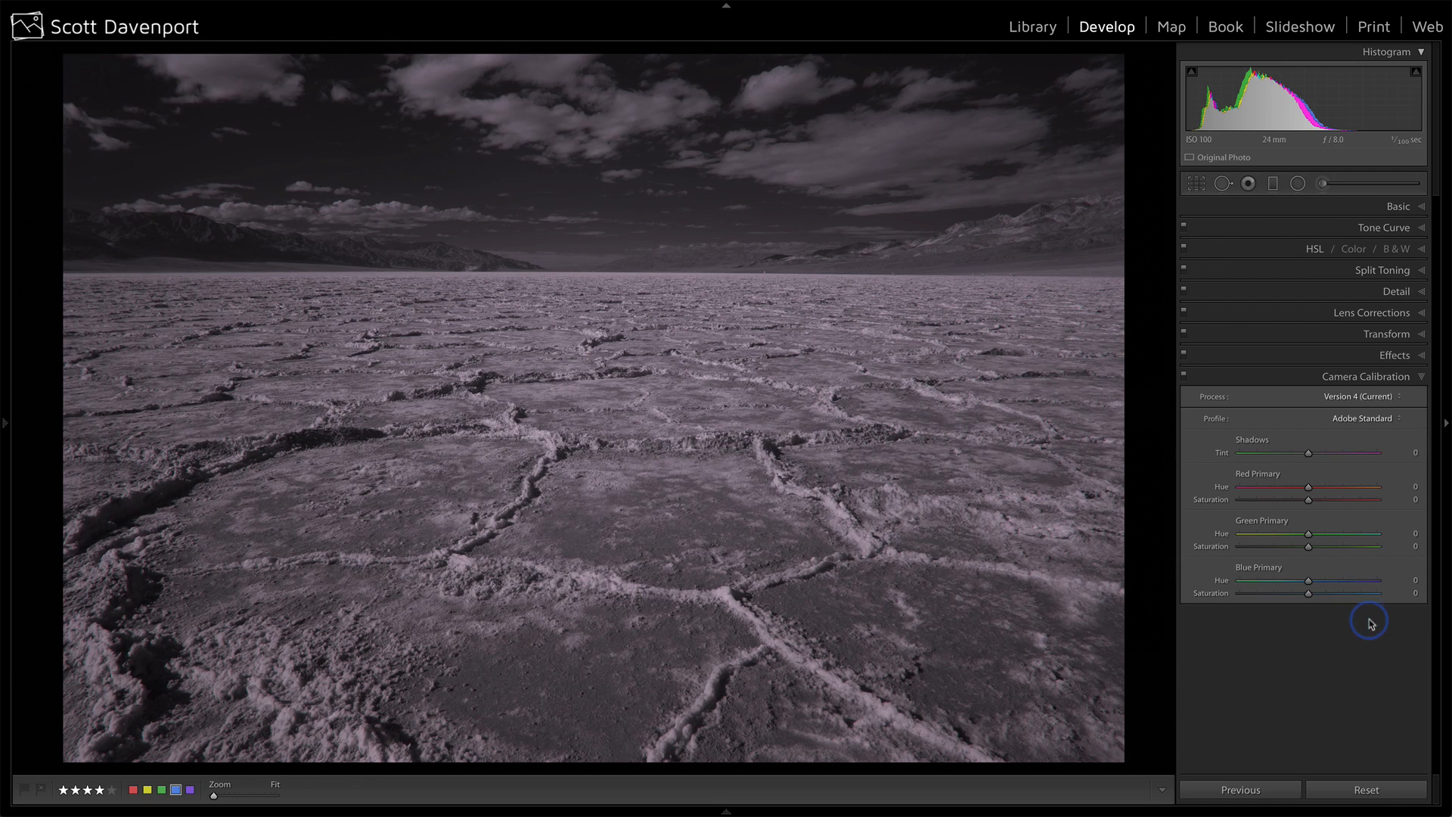
pyautogui.click(1351, 419)
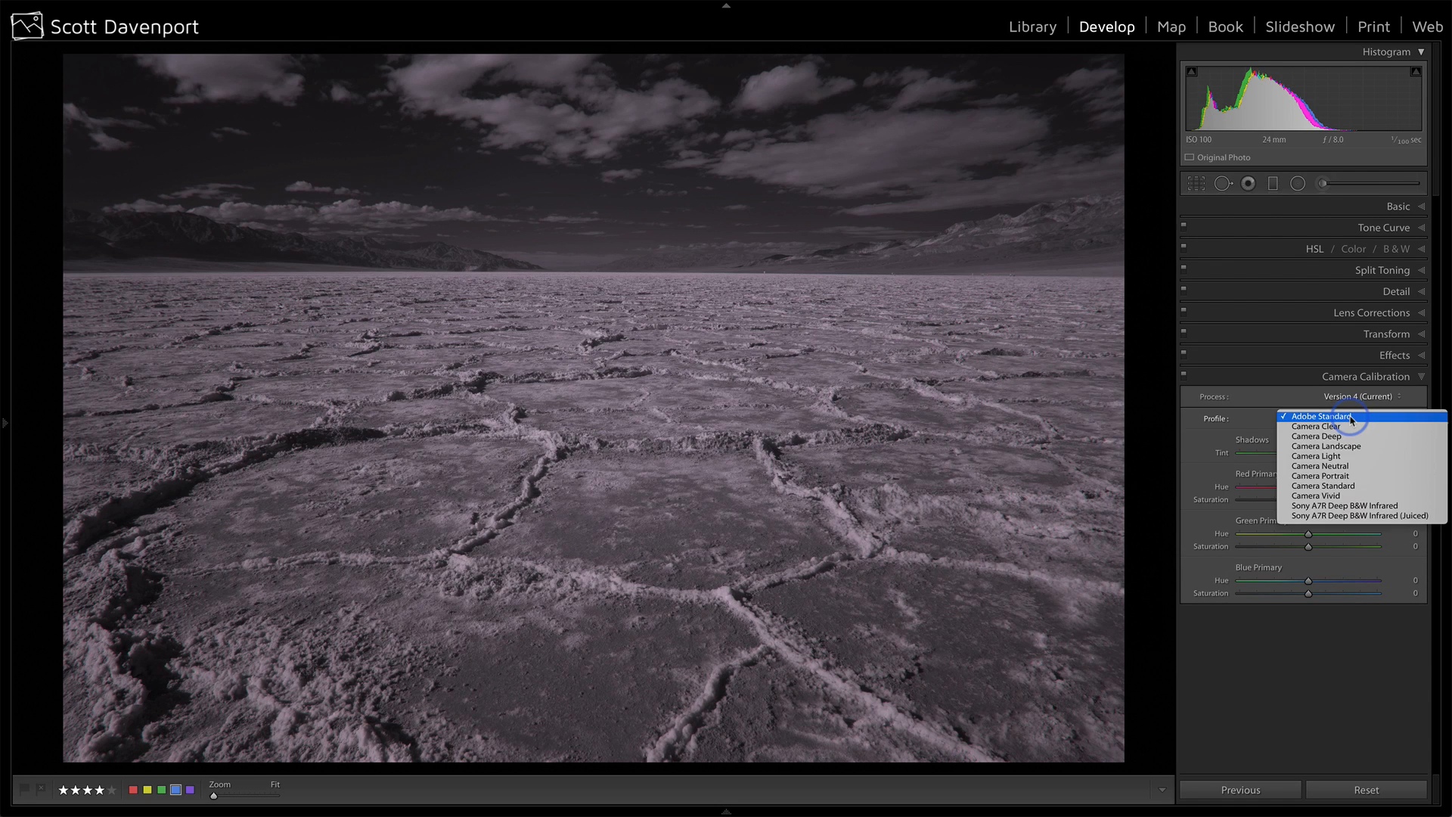
pyautogui.click(1383, 507)
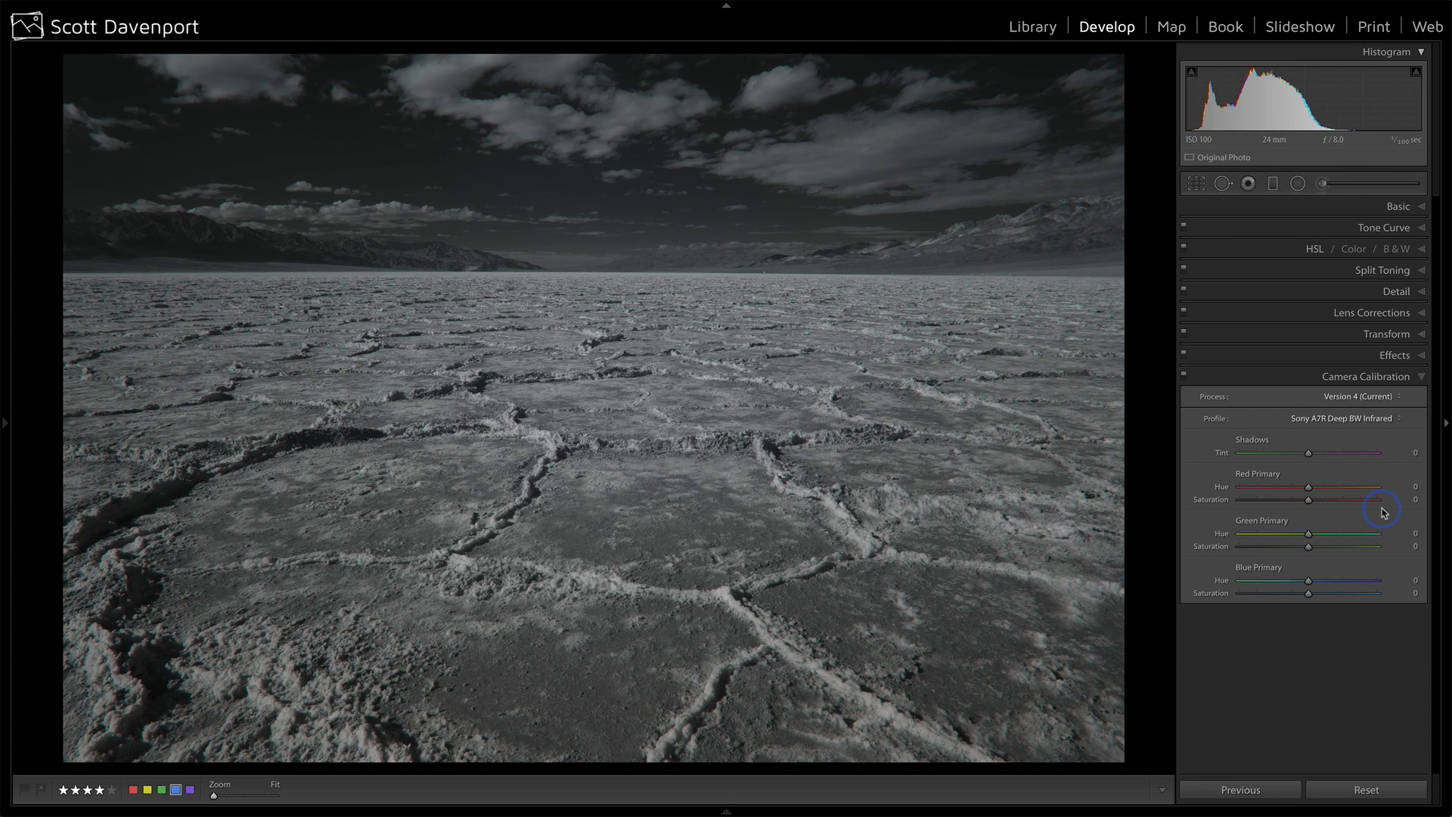
# Set the photo's white balance temperature to 47,543.
pyautogui.click(1400, 208)
pyautogui.click(1376, 273)
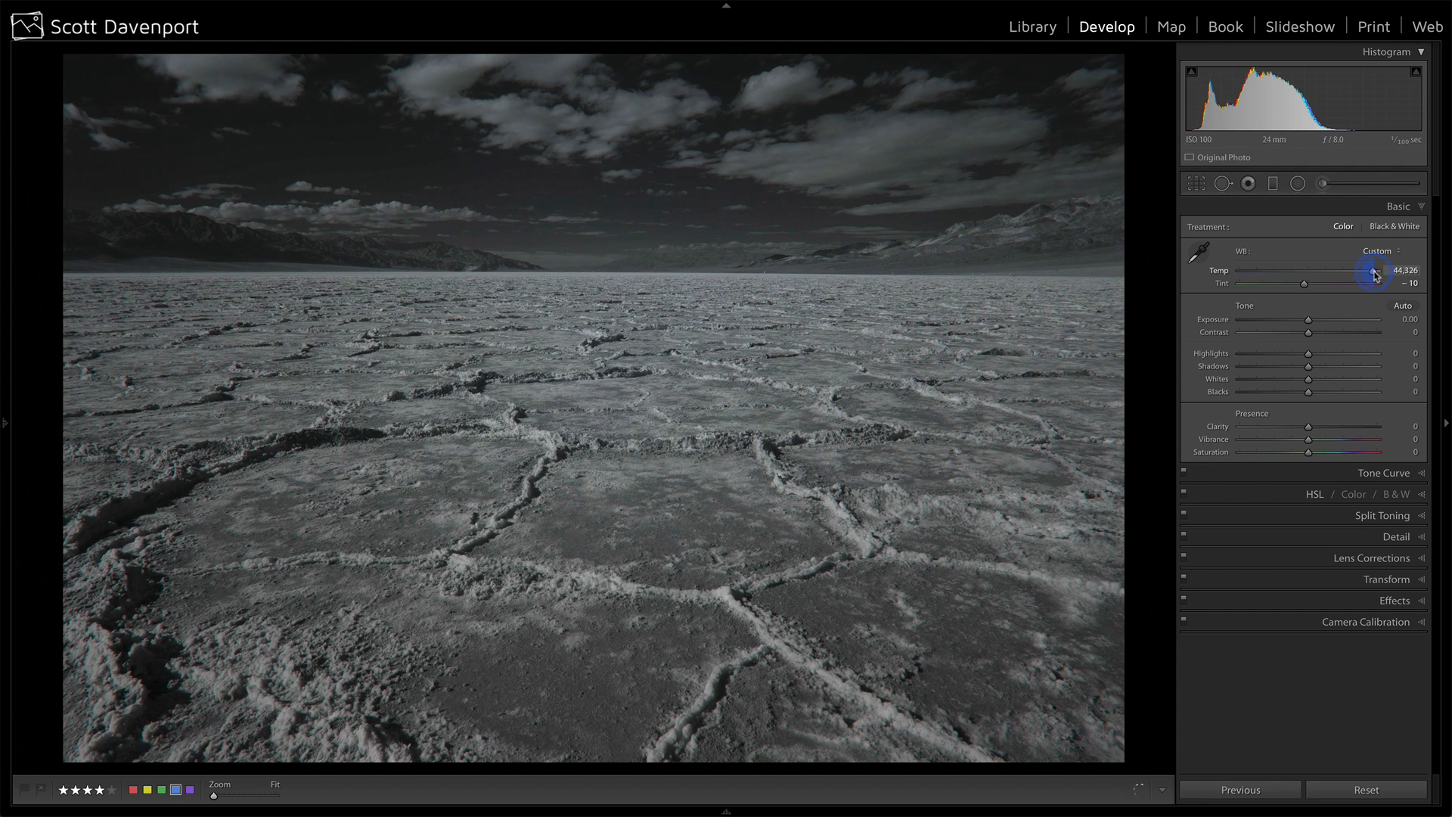
pyautogui.moveTo(1368, 276); pyautogui.dragTo(1379, 275)
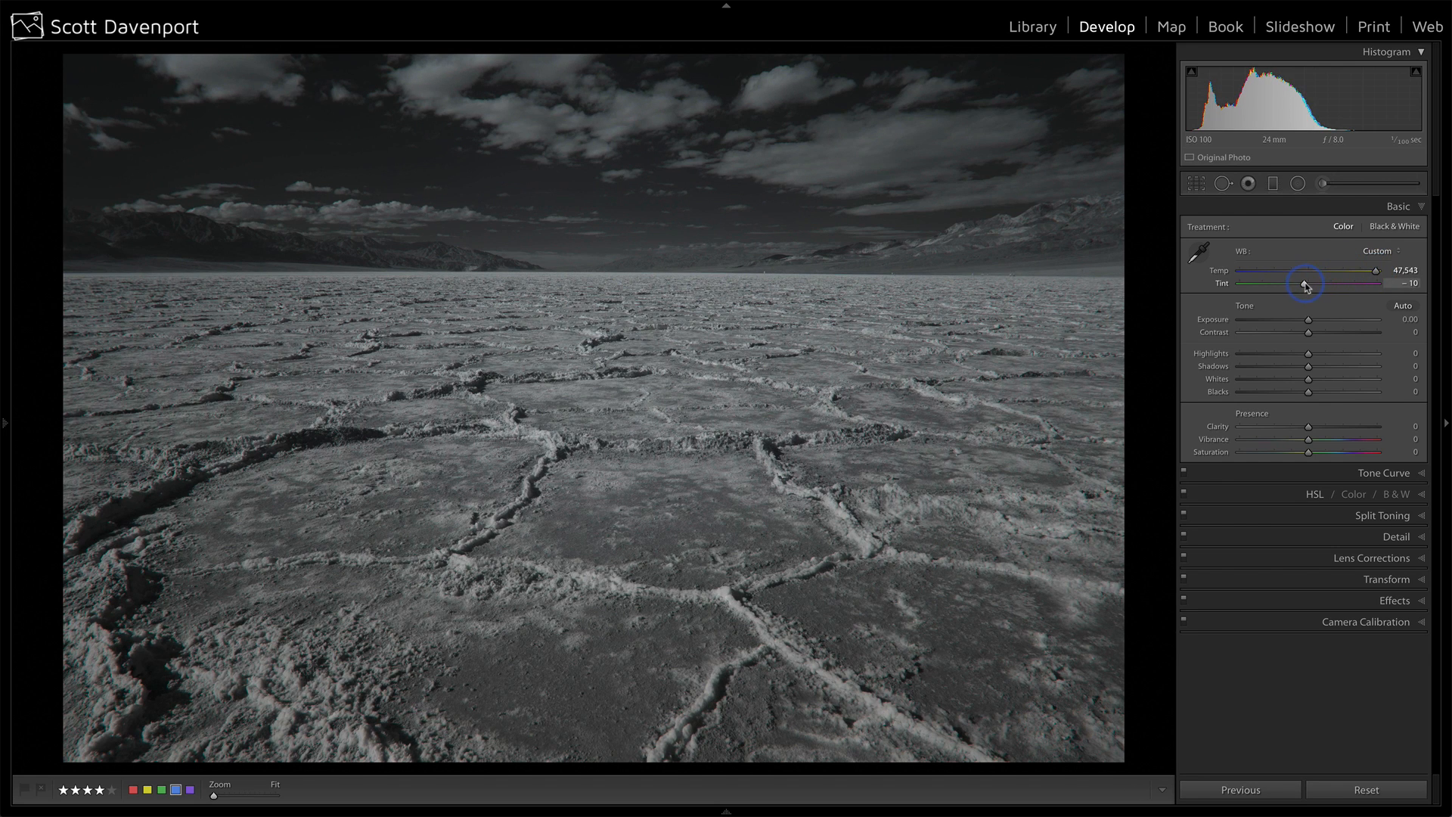
# Try the white balance tint at -150, and set it back to -10.
pyautogui.moveTo(1304, 286); pyautogui.dragTo(1304, 286)
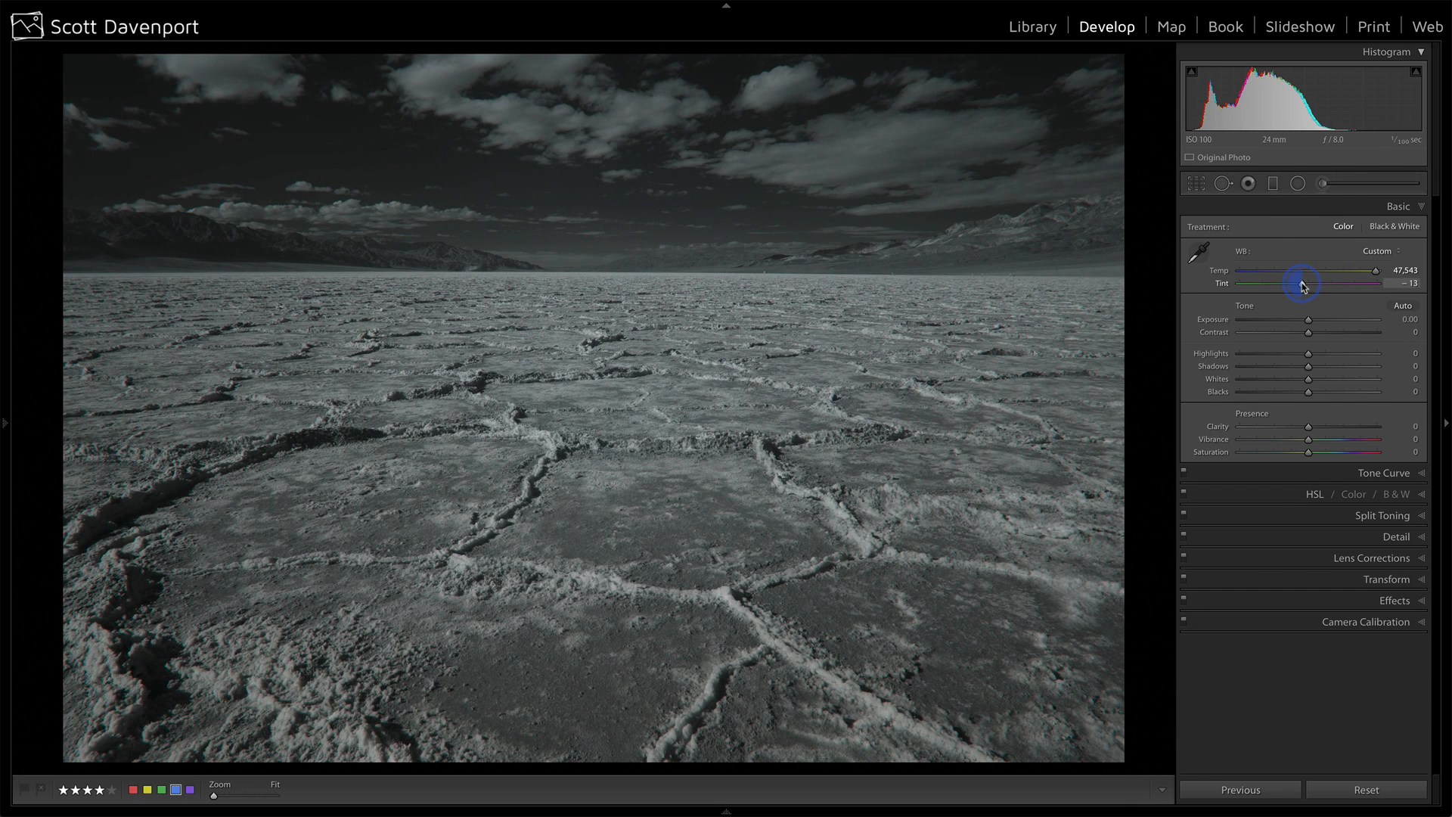
pyautogui.moveTo(1281, 288); pyautogui.dragTo(1226, 285)
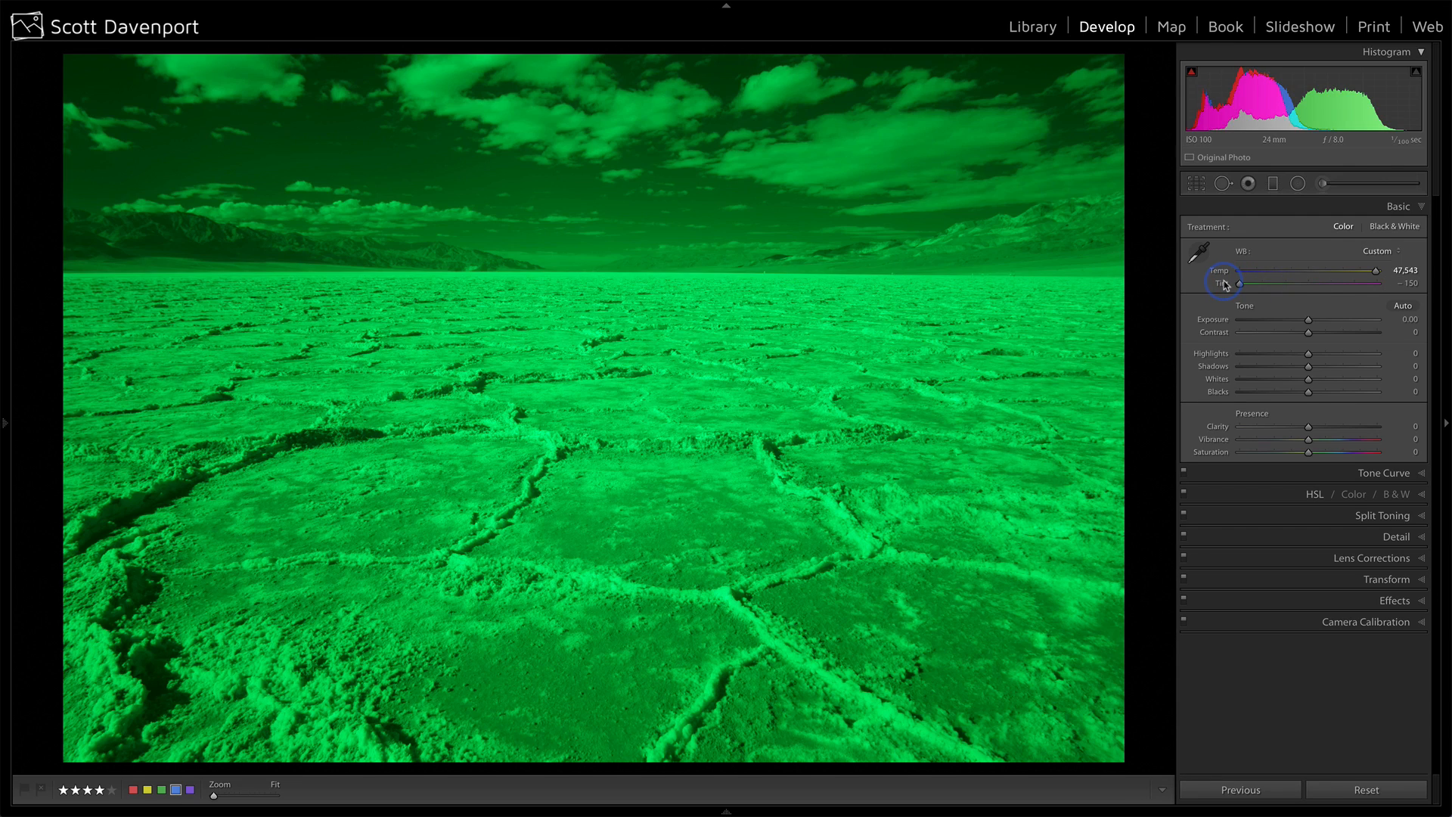
pyautogui.click(1407, 283)
pyautogui.write('-10')
pyautogui.press('Return')
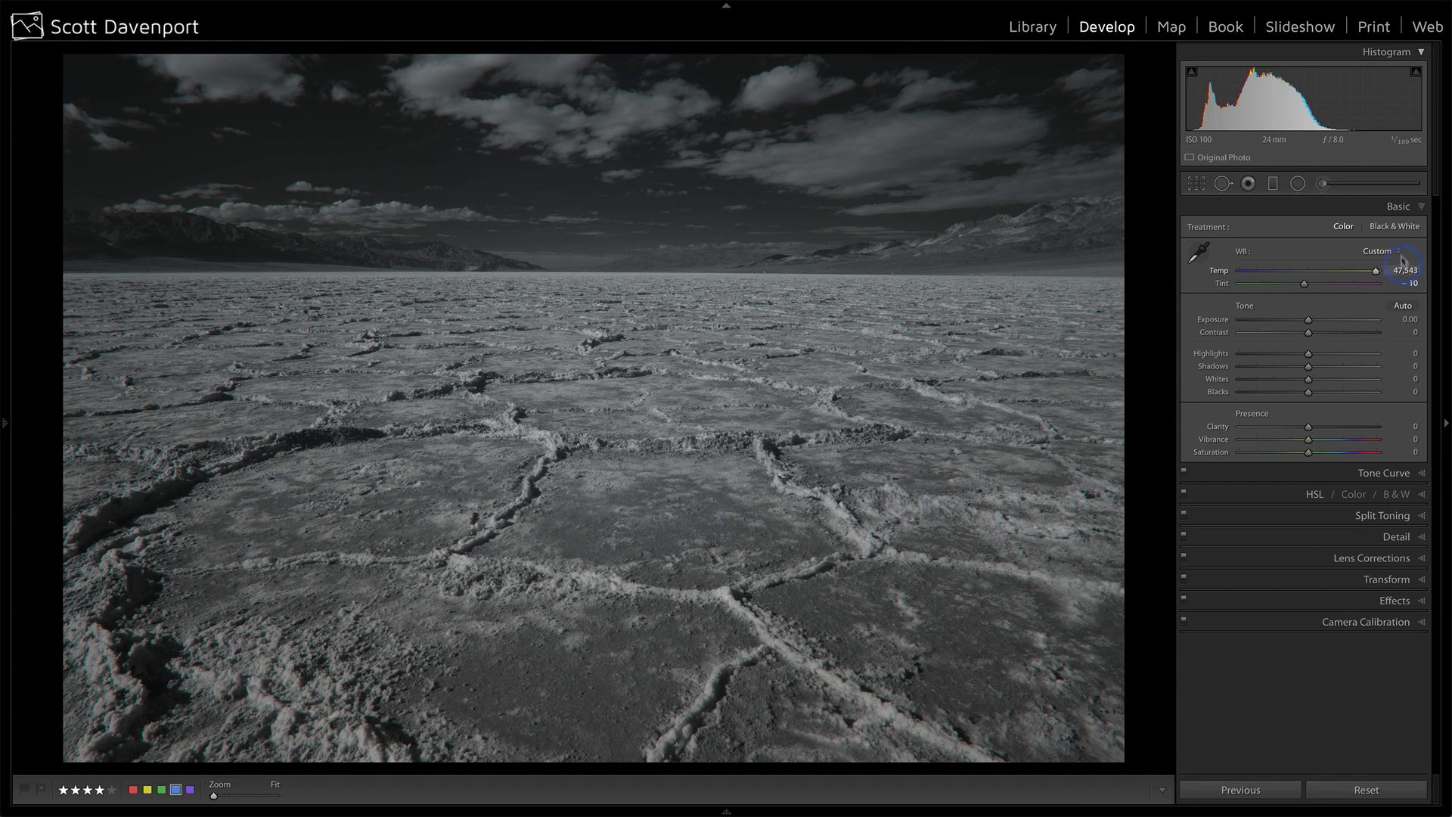
# Switch the treatment to Black & White, set Exposure +1.05, Contrast +27, Highlights -1 and Shadows -16, and raise Clarity.
pyautogui.click(1389, 229)
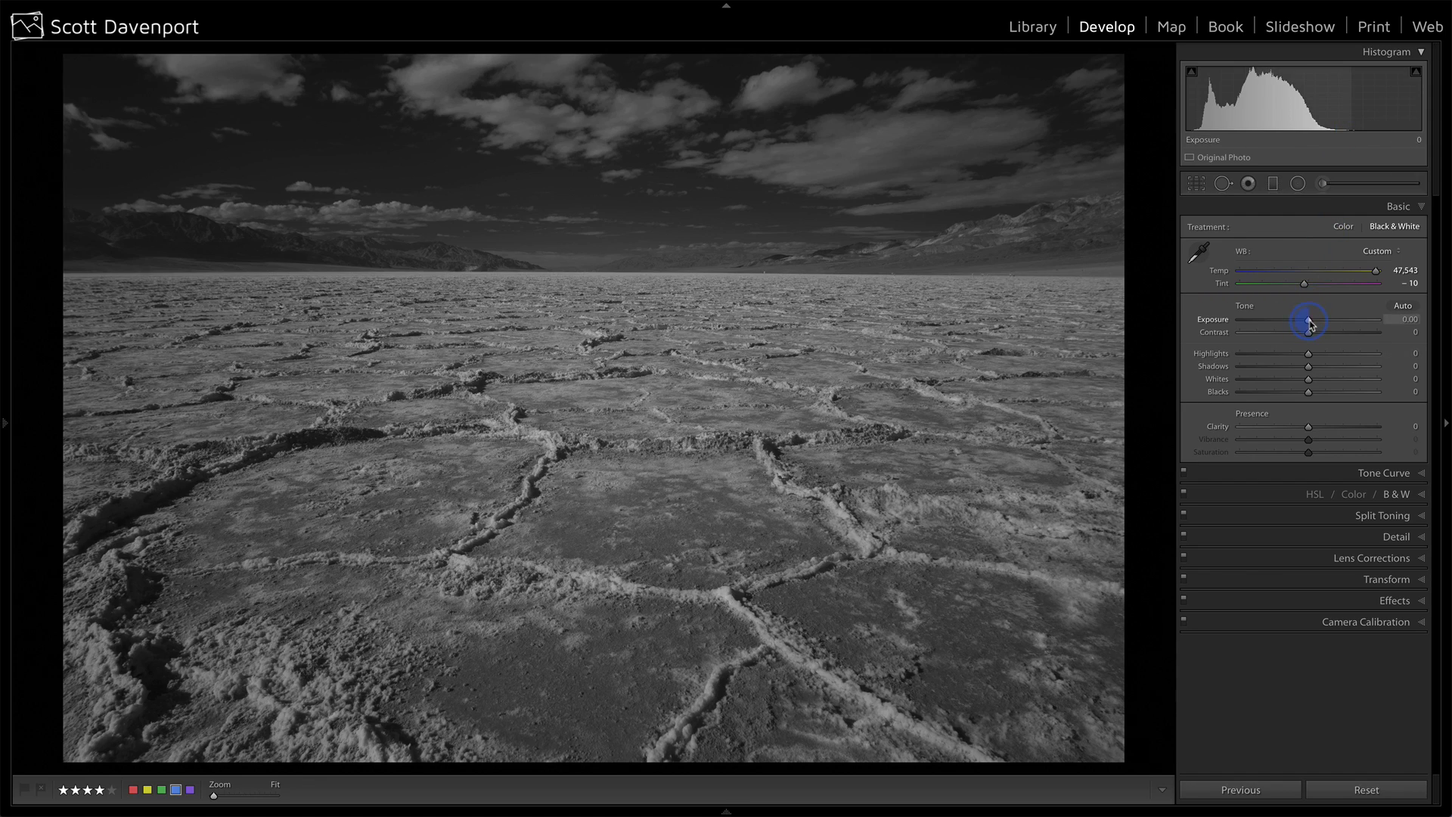
pyautogui.moveTo(1311, 324); pyautogui.dragTo(1308, 355)
pyautogui.click(1308, 369)
pyautogui.click(1309, 354)
pyautogui.click(1309, 428)
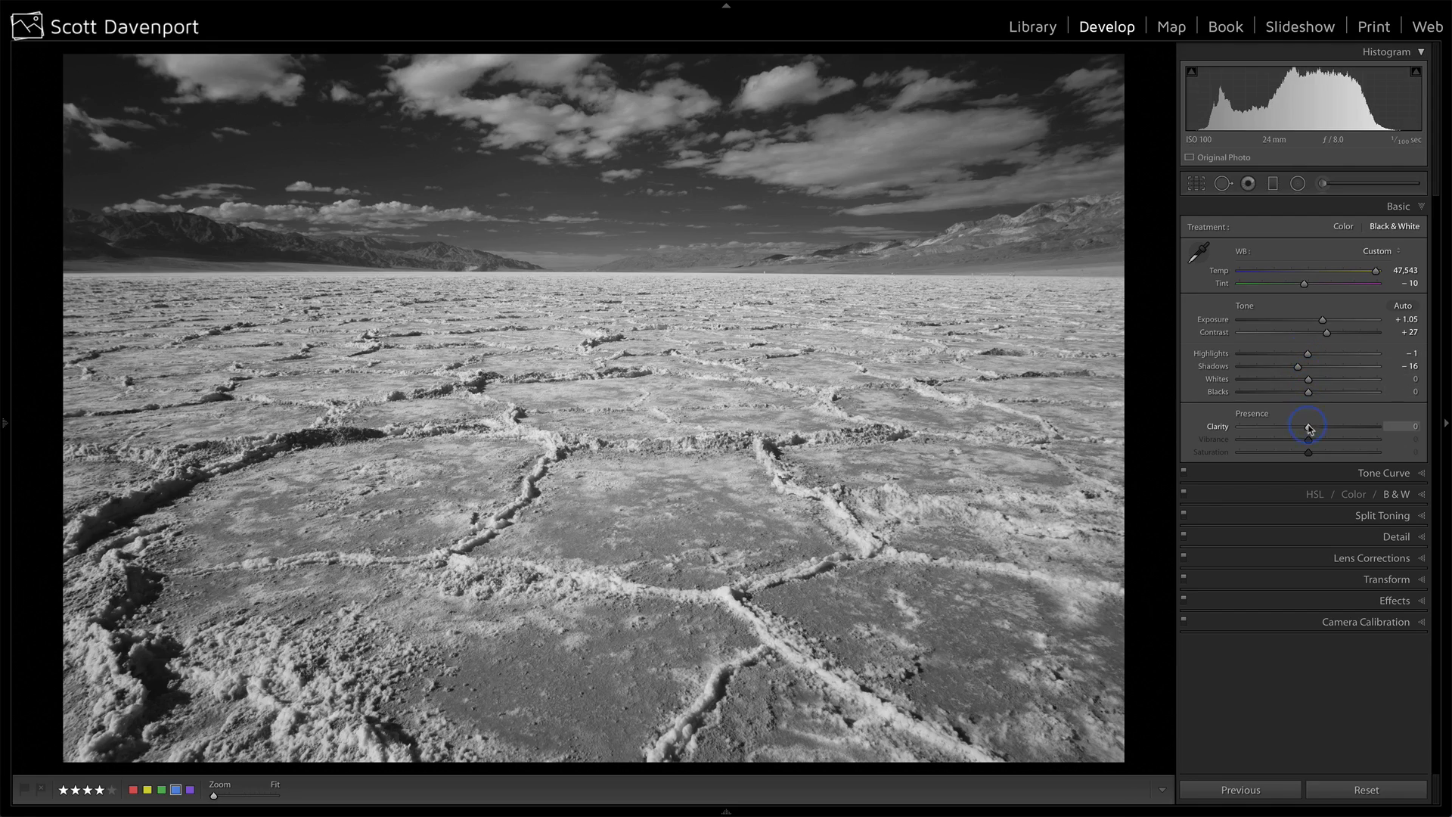
pyautogui.moveTo(1318, 430); pyautogui.dragTo(1335, 430)
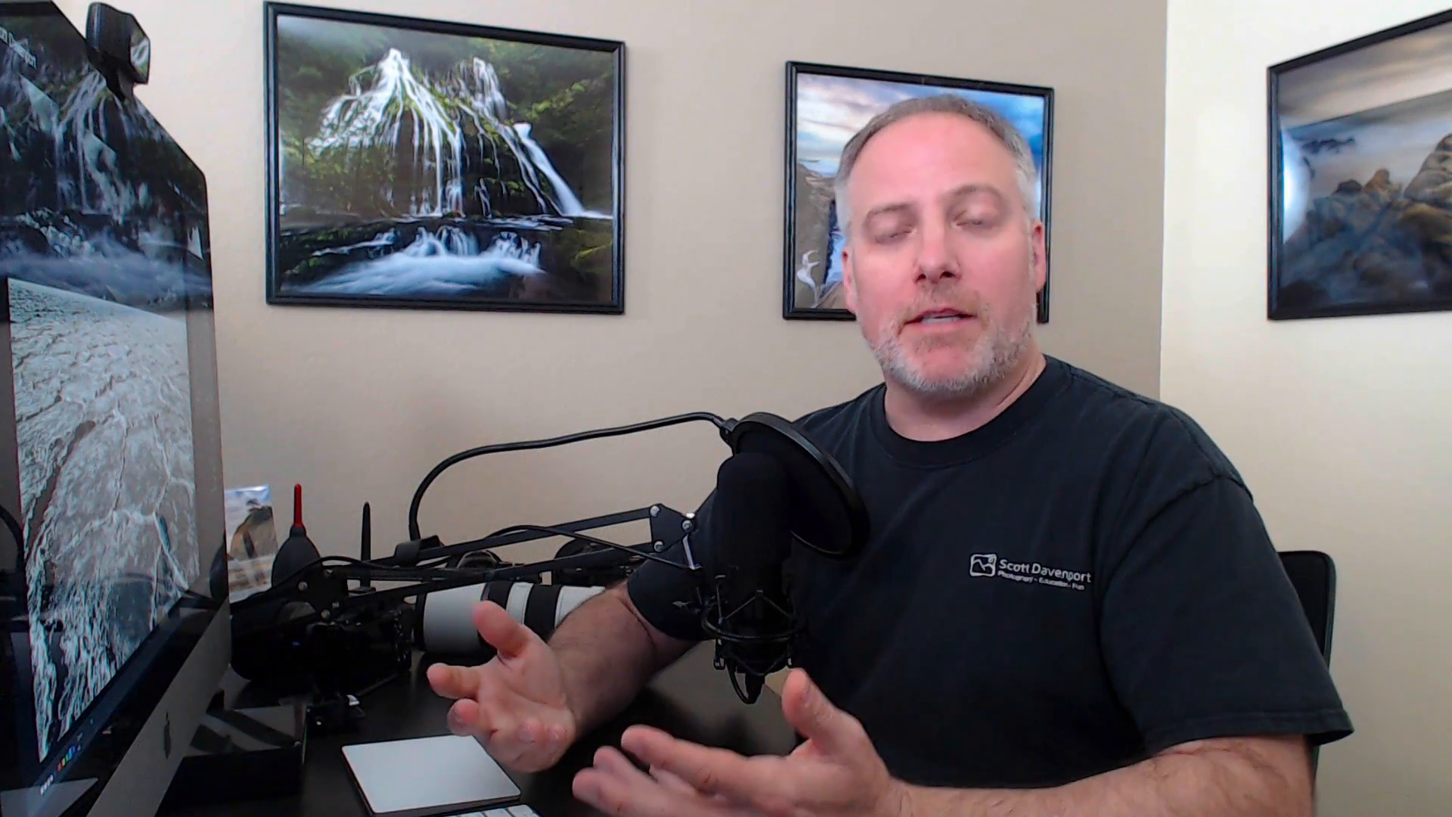